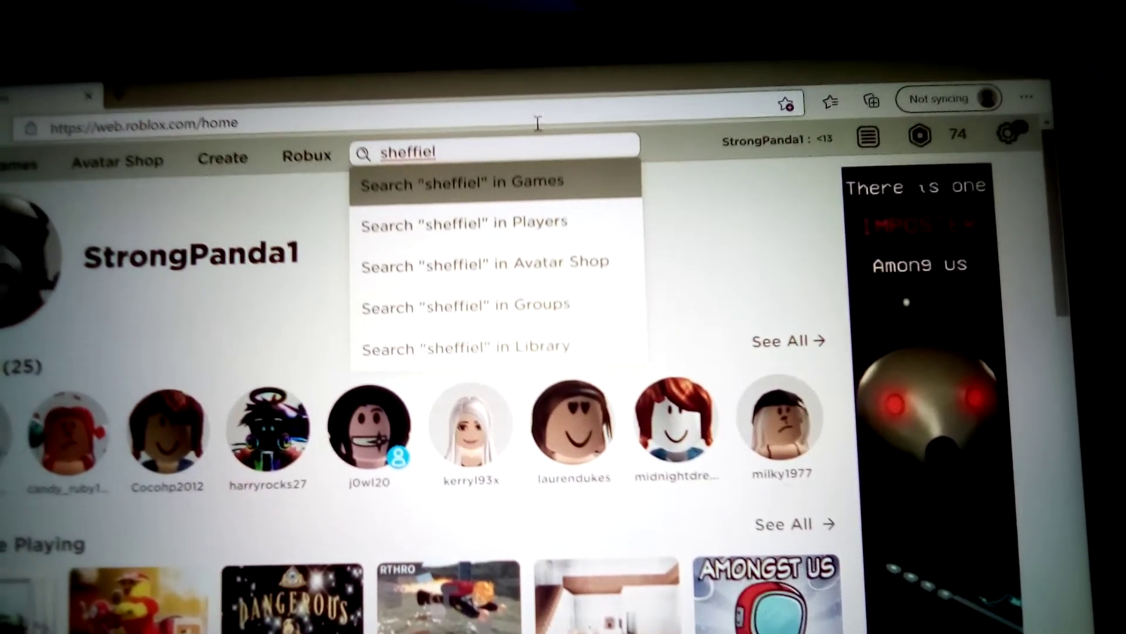
pyautogui.write('d ')
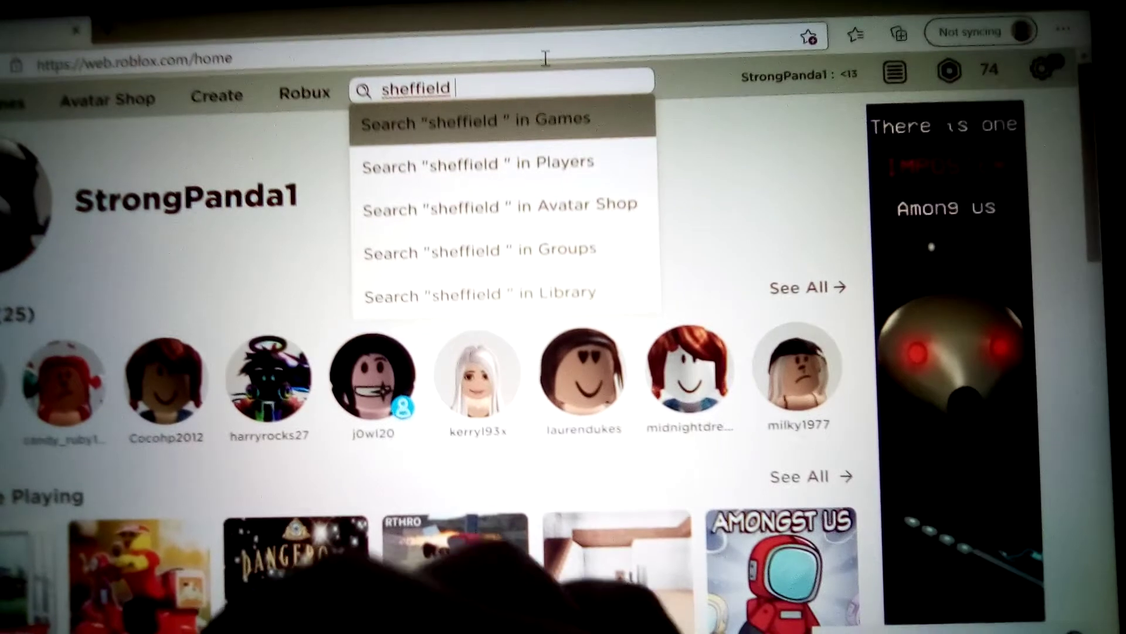
pyautogui.write('wed')
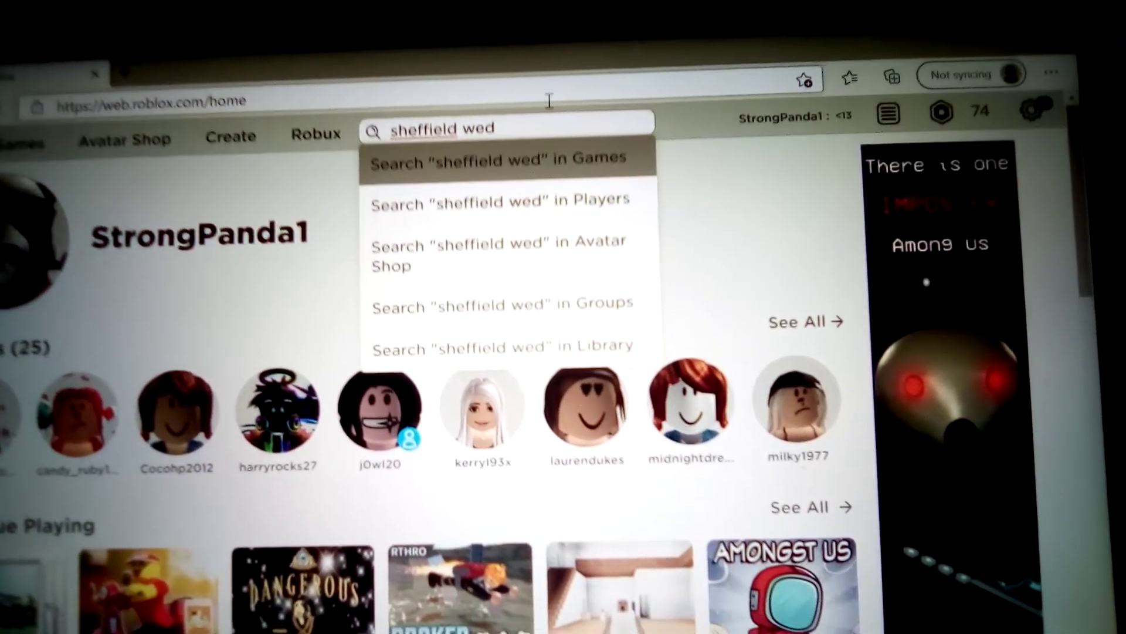
pyautogui.write('ne')
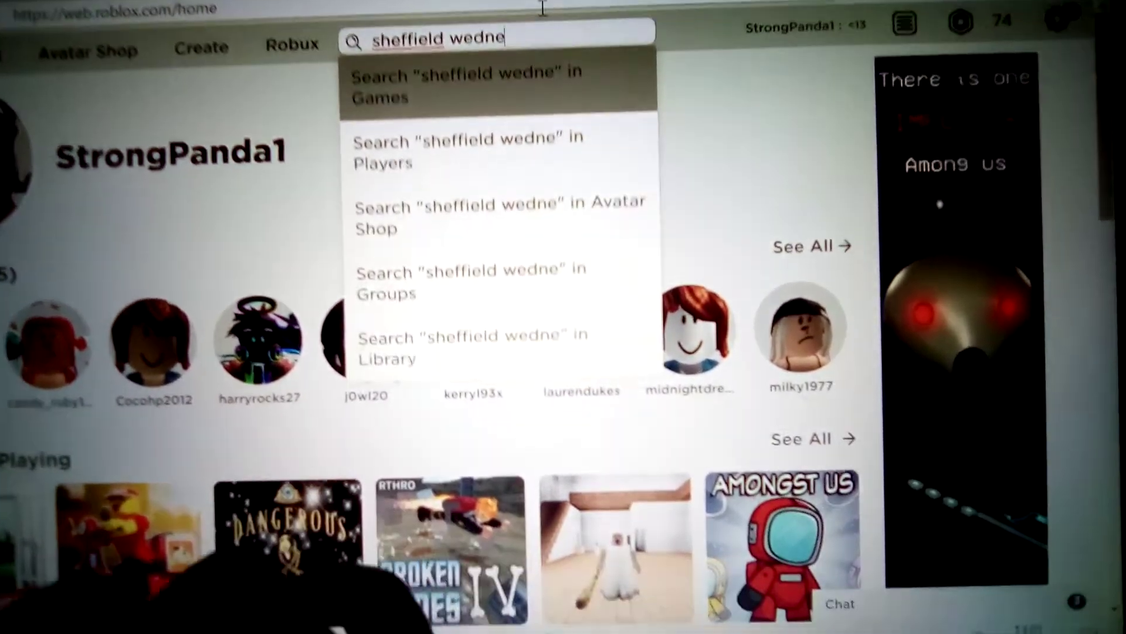
pyautogui.write('sday')
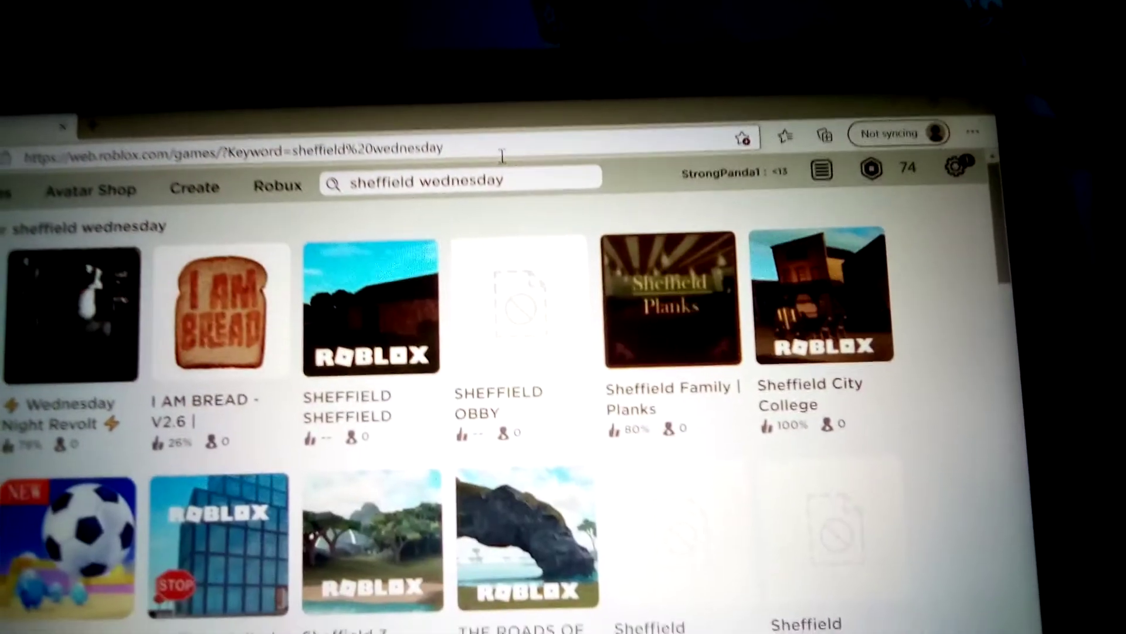
pyautogui.scroll(-1, 495, 163)
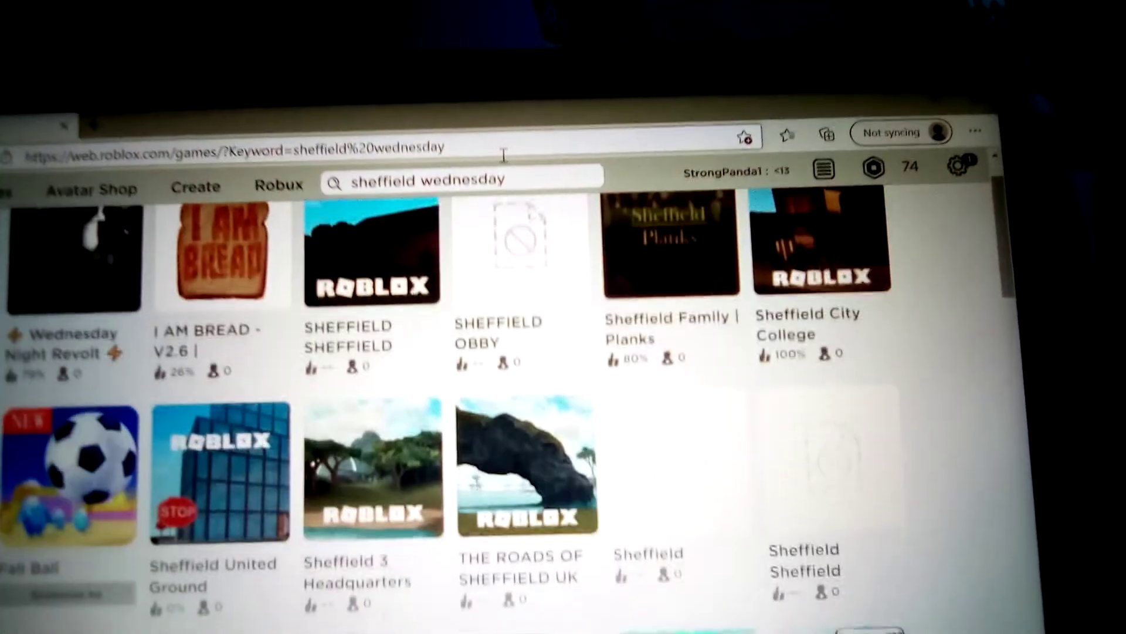
pyautogui.scroll(1, 504, 156)
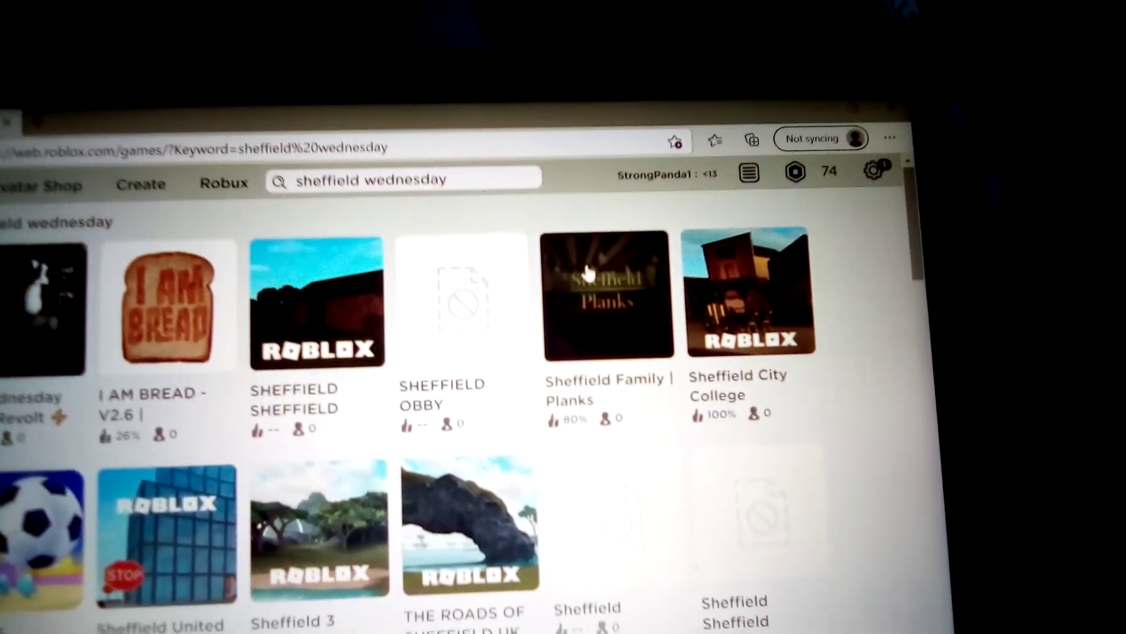
pyautogui.scroll(-1, 588, 288)
pyautogui.scroll(-2, 588, 273)
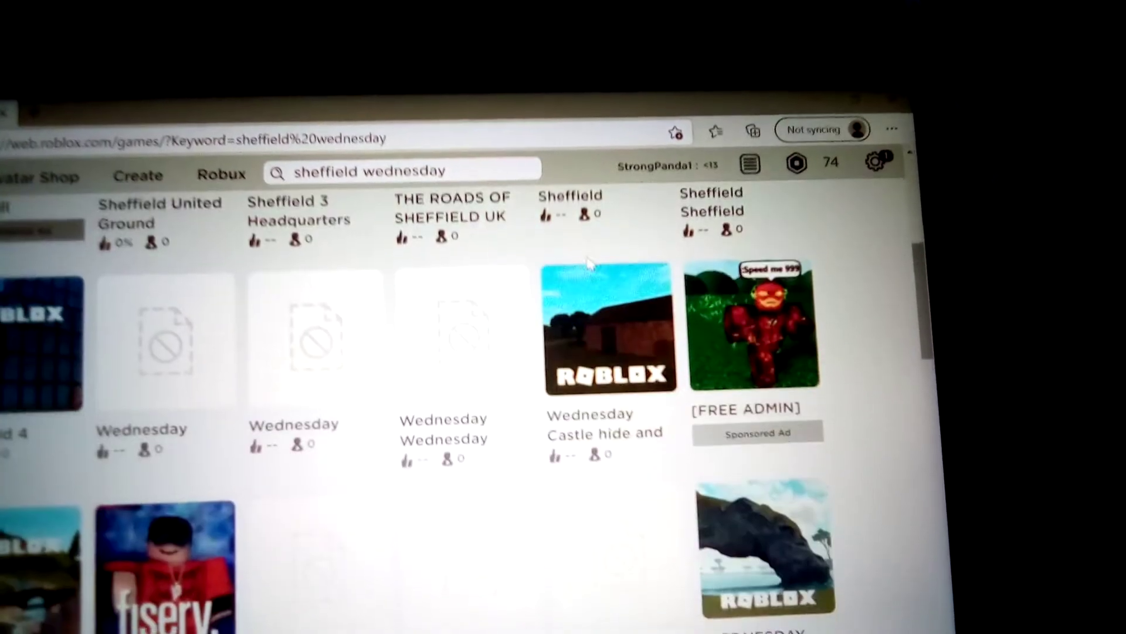
pyautogui.scroll(-2, 589, 264)
pyautogui.scroll(-2, 586, 255)
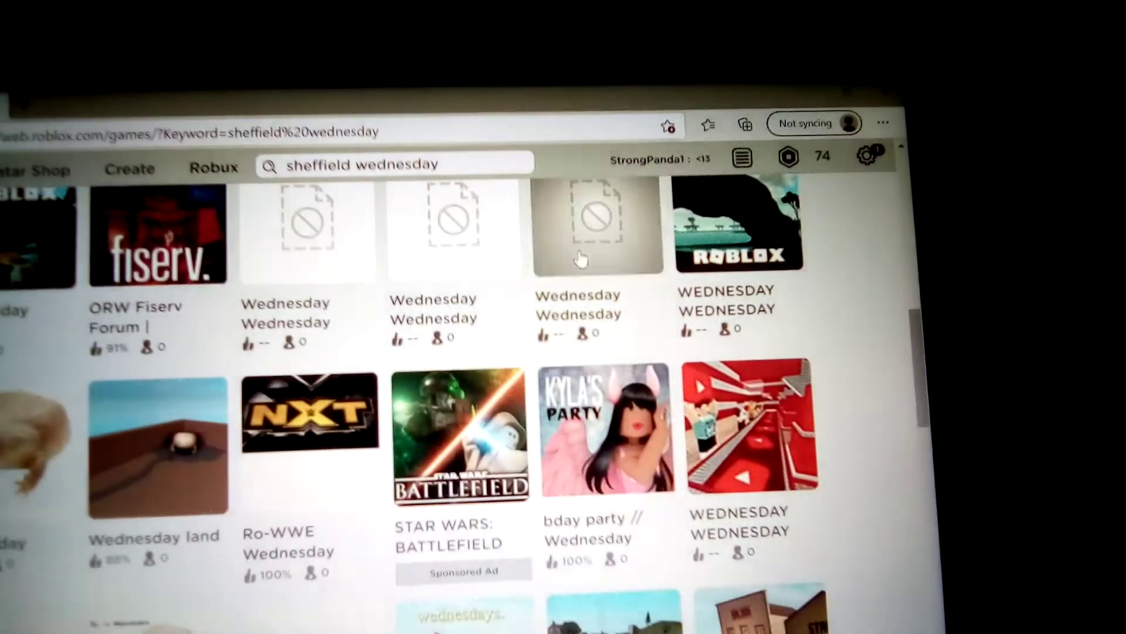
pyautogui.scroll(-2, 585, 241)
pyautogui.scroll(-2, 585, 247)
pyautogui.scroll(-1, 581, 265)
pyautogui.scroll(-2, 579, 281)
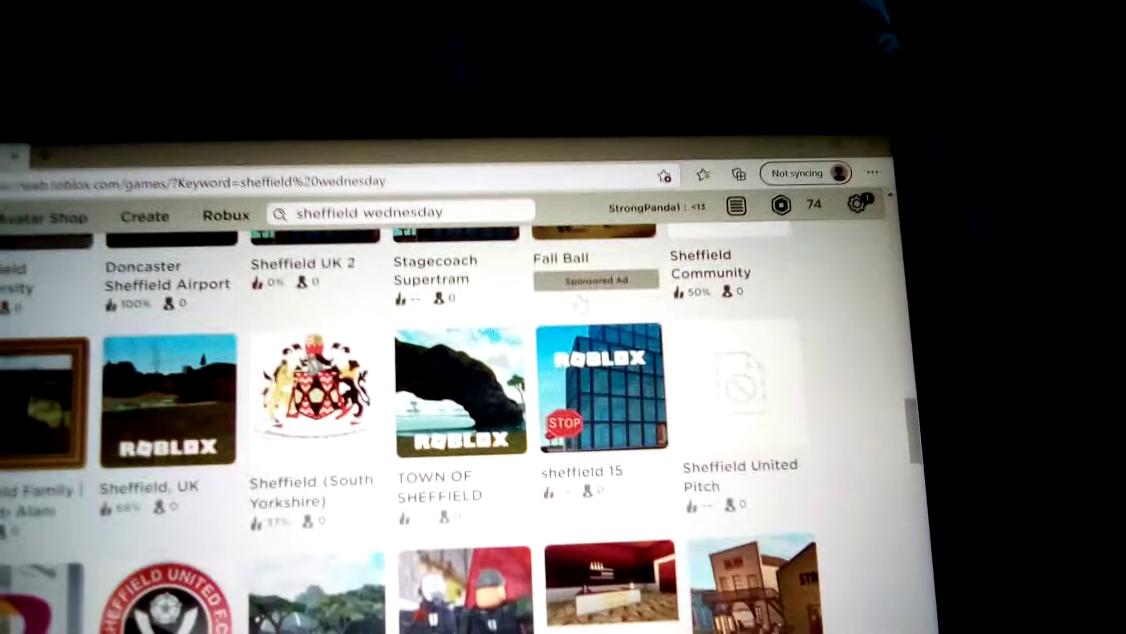
pyautogui.scroll(-1, 579, 301)
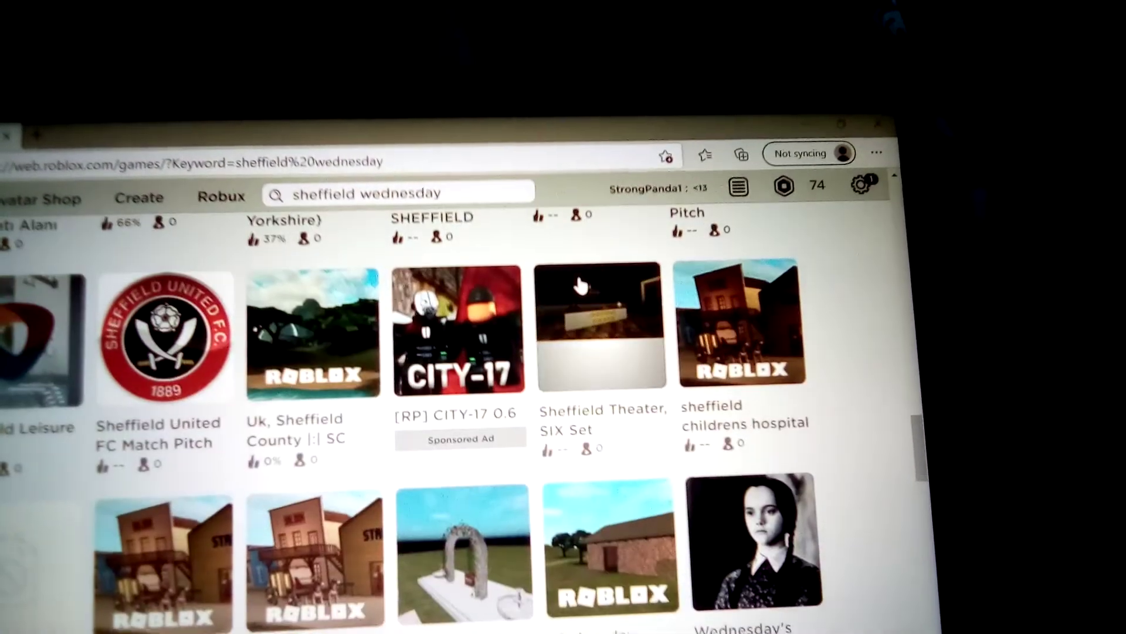
pyautogui.scroll(-2, 579, 283)
pyautogui.scroll(-2, 579, 301)
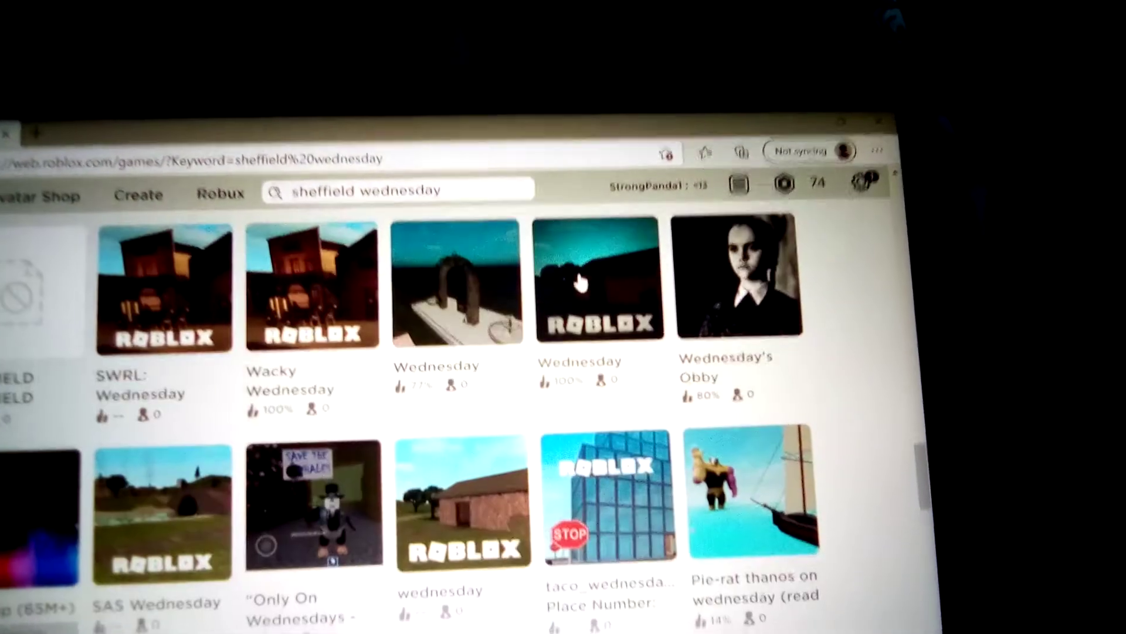
pyautogui.scroll(4, 581, 274)
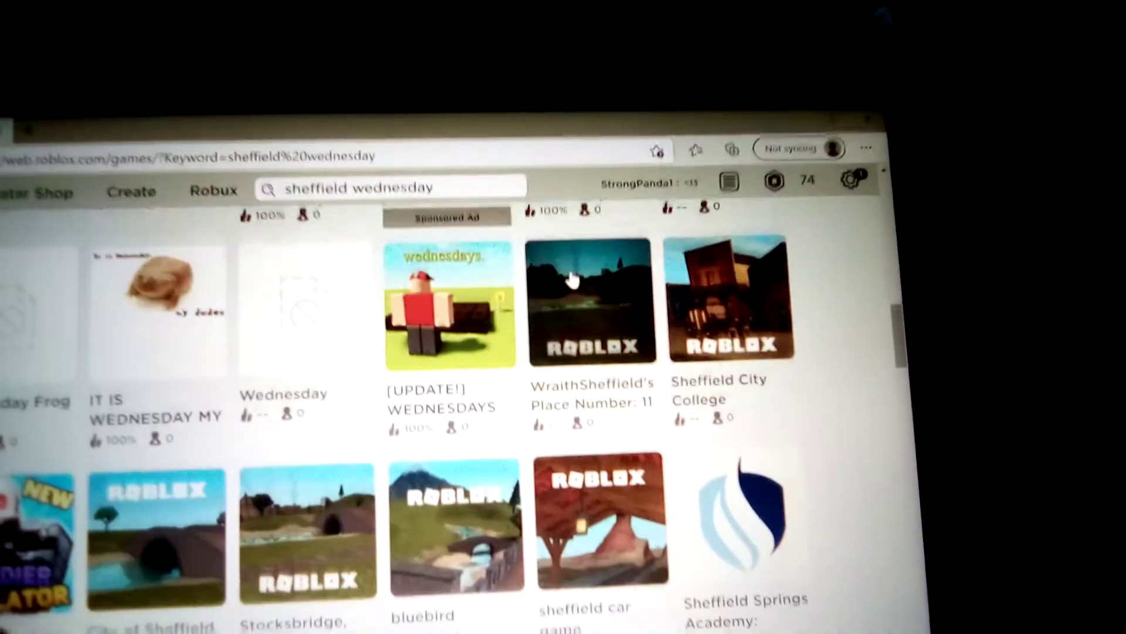
pyautogui.scroll(4, 577, 230)
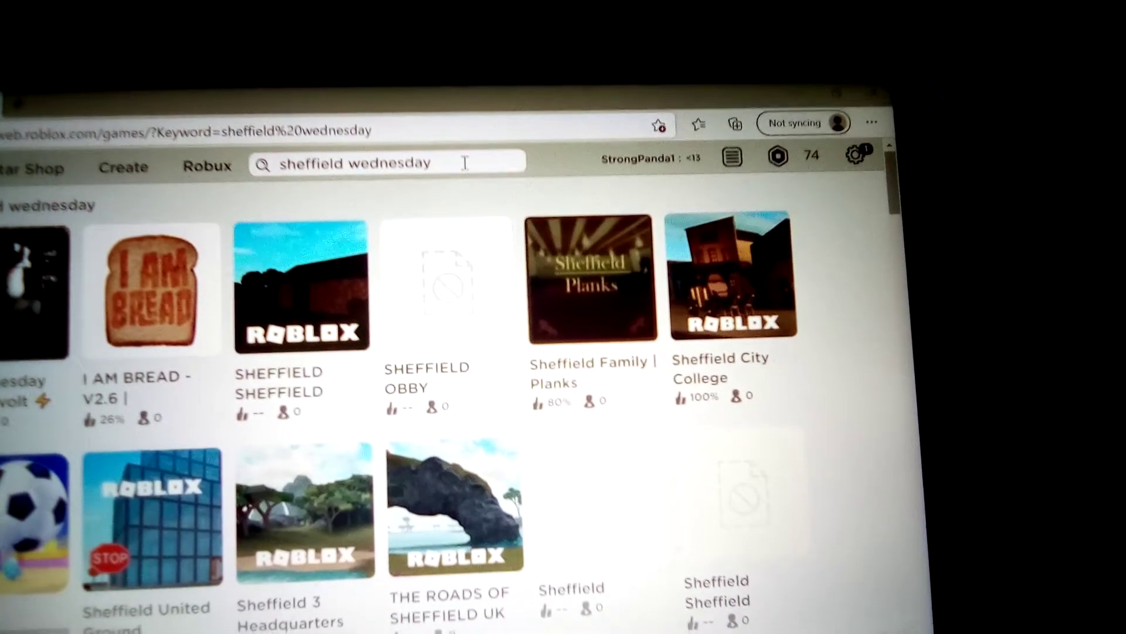
# Start editing the 'sheffield wednesday' query in the Roblox search bar.
pyautogui.click(465, 162)
# Clear the old 'sheffield wednesday' query and fix a typo while entering 'football games'.
pyautogui.press('BackSpace')
pyautogui.press('BackSpace')
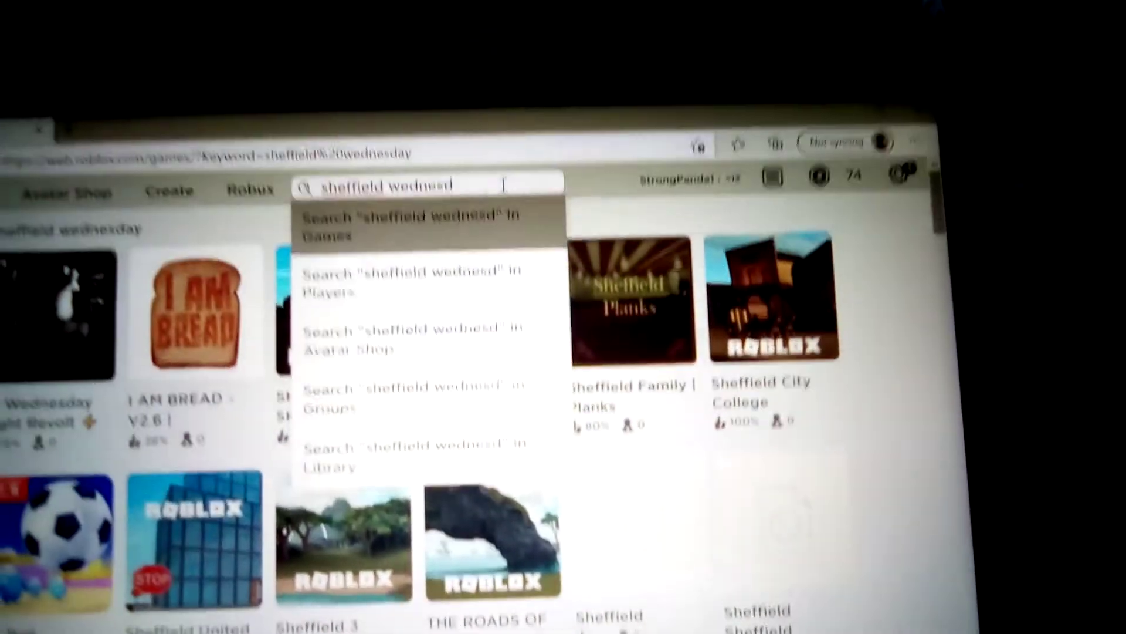
pyautogui.press('BackSpace')
pyautogui.press('BackSpace')
pyautogui.press('BackSpace')
pyautogui.press('BackSpace')
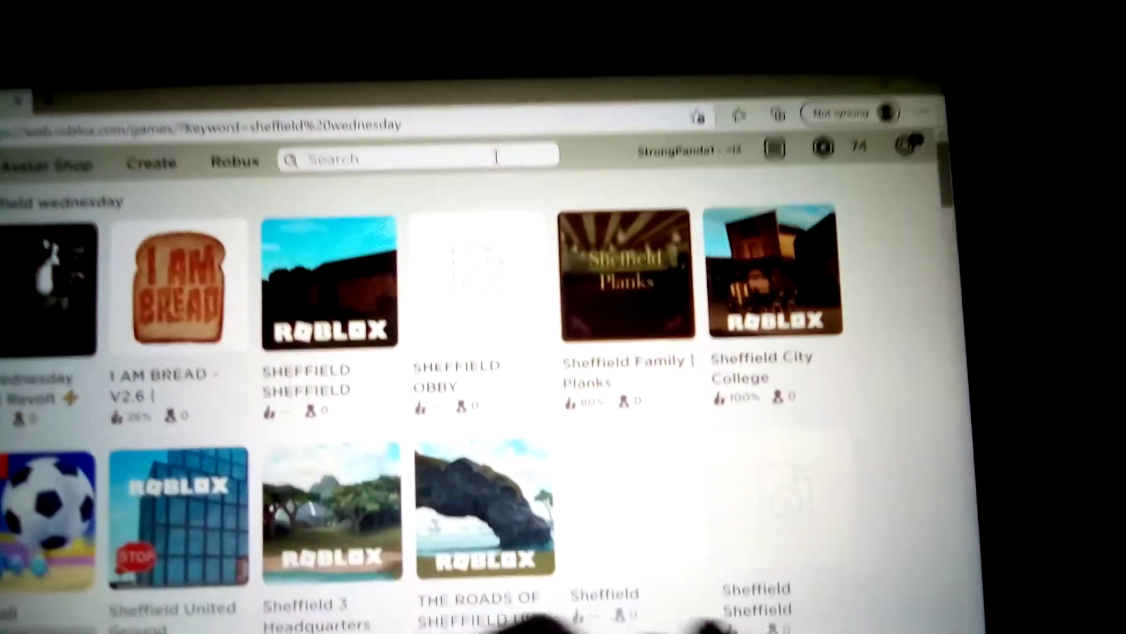
pyautogui.write('foo')
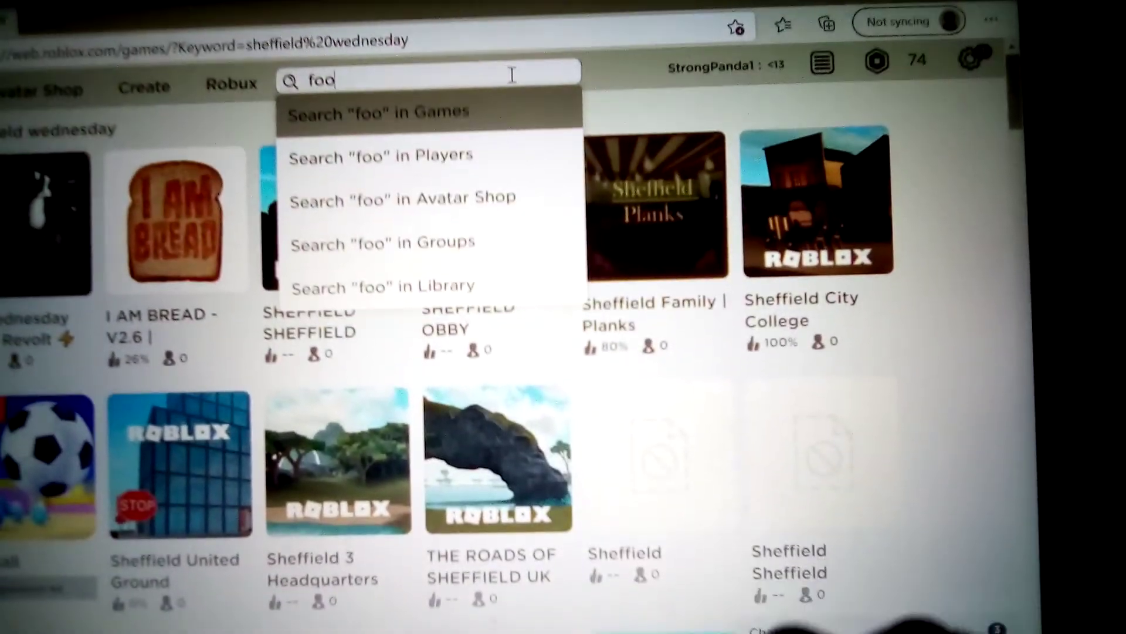
pyautogui.write('o')
pyautogui.press('BackSpace')
pyautogui.write('t')
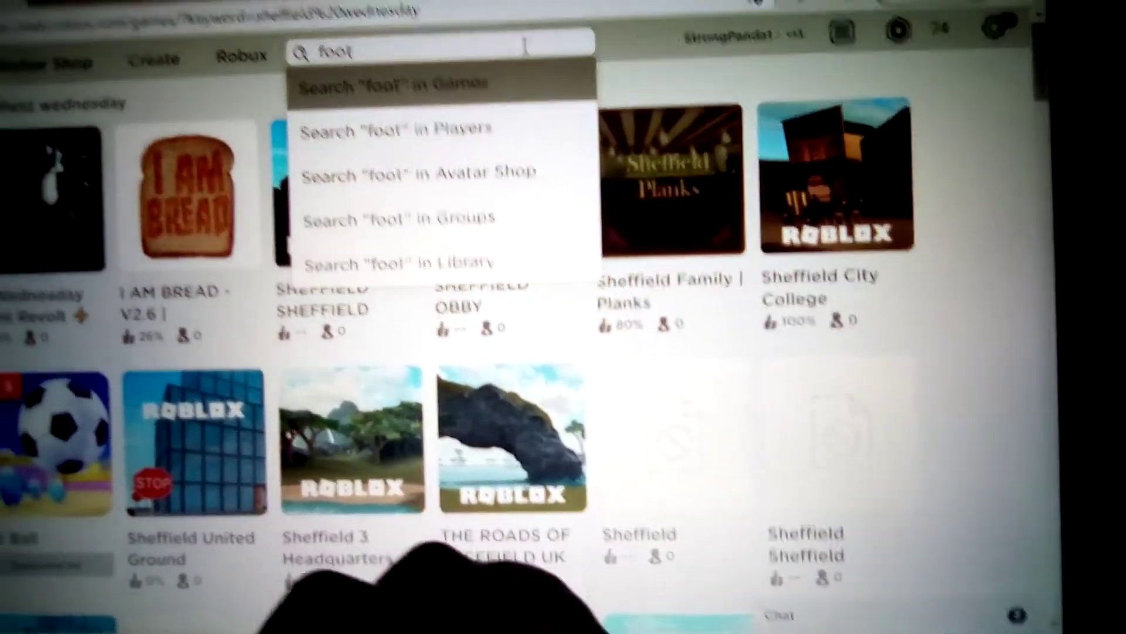
pyautogui.write('b')
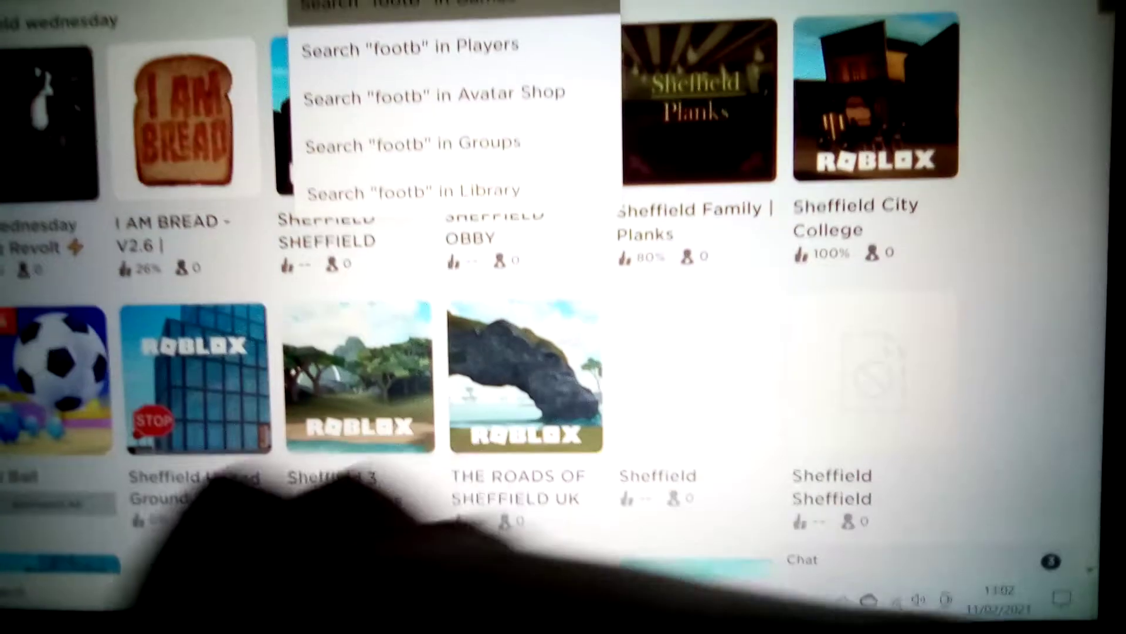
pyautogui.write('allll')
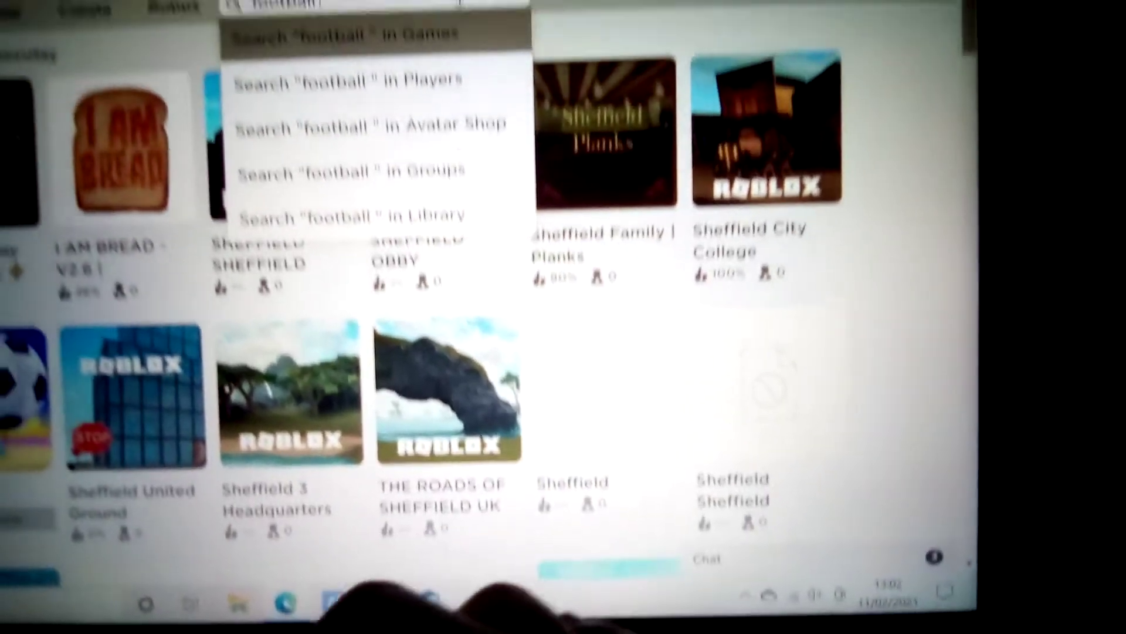
pyautogui.write(' games')
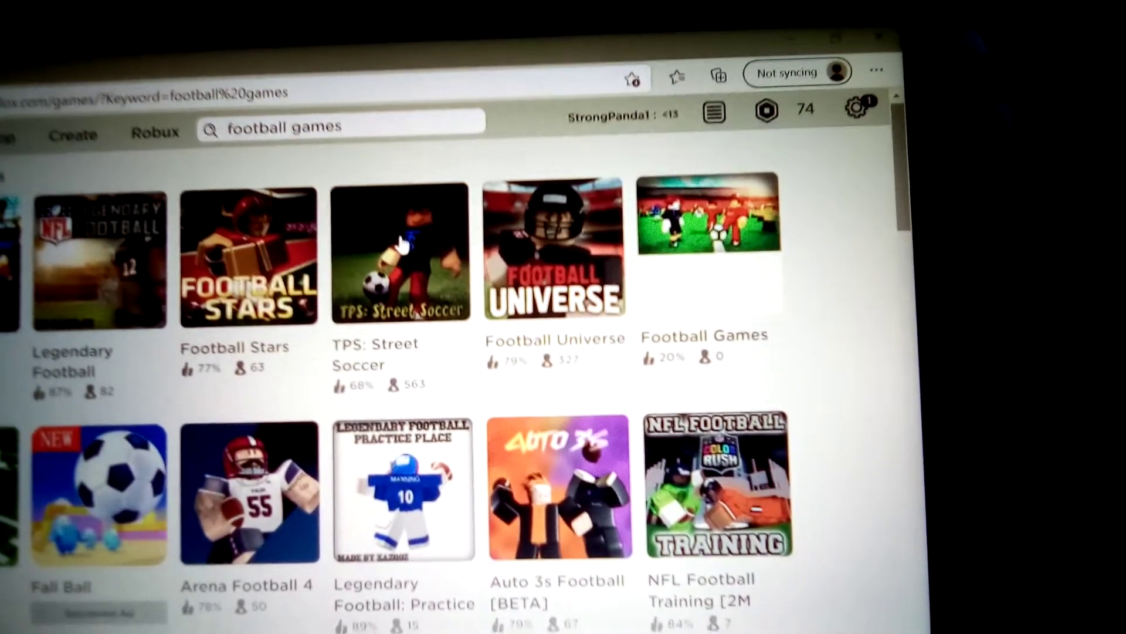
# Go to the TPS: Street Soccer game page and dismiss the Download and Install Roblox prompt.
pyautogui.click(404, 245)
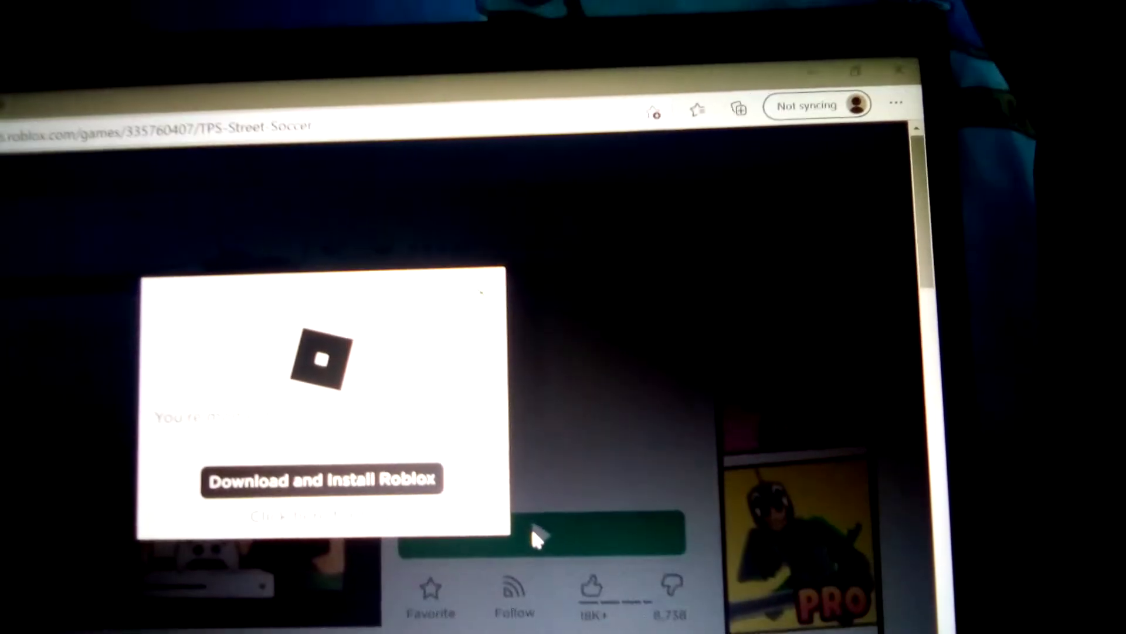
pyautogui.click(531, 525)
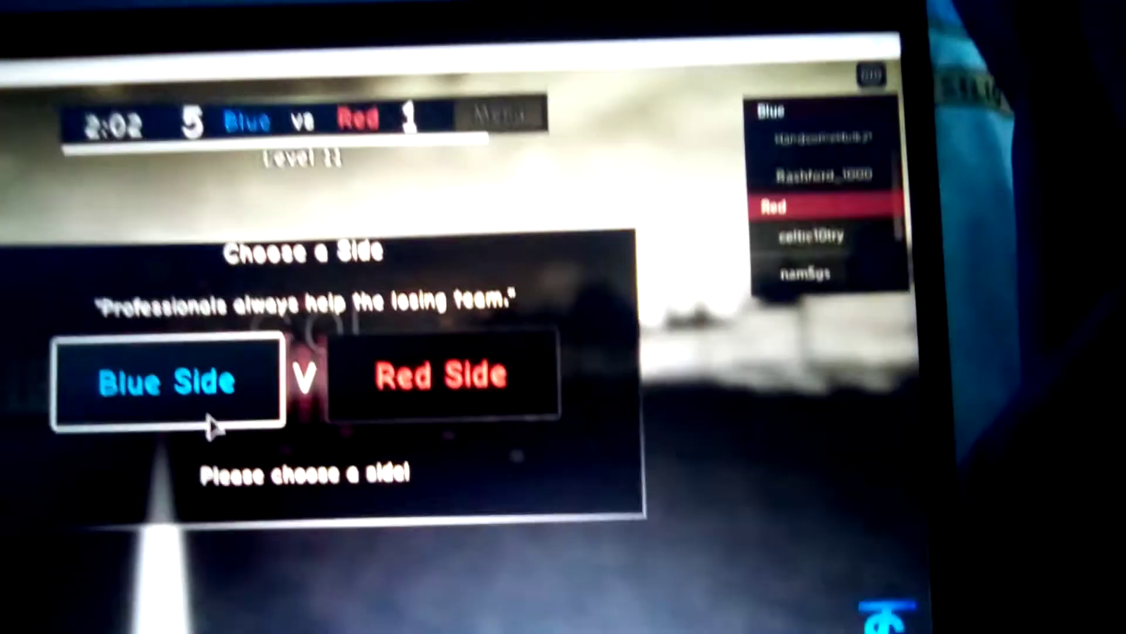
# Join the Blue Side and close the Celebration packs panel to reach the pitch.
pyautogui.click(220, 454)
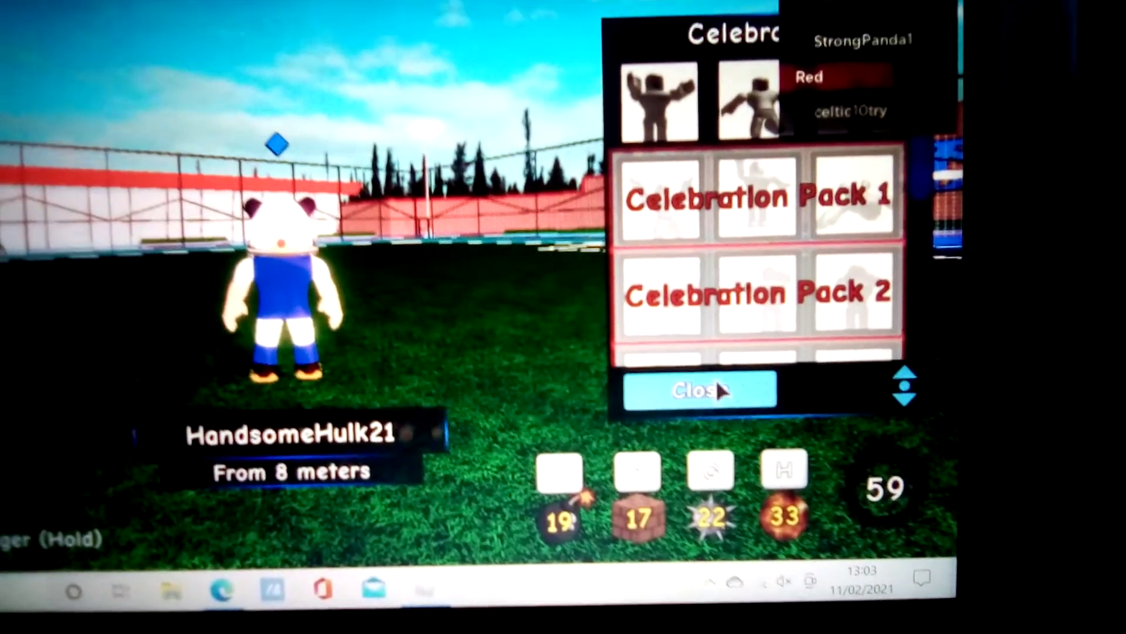
pyautogui.click(716, 379)
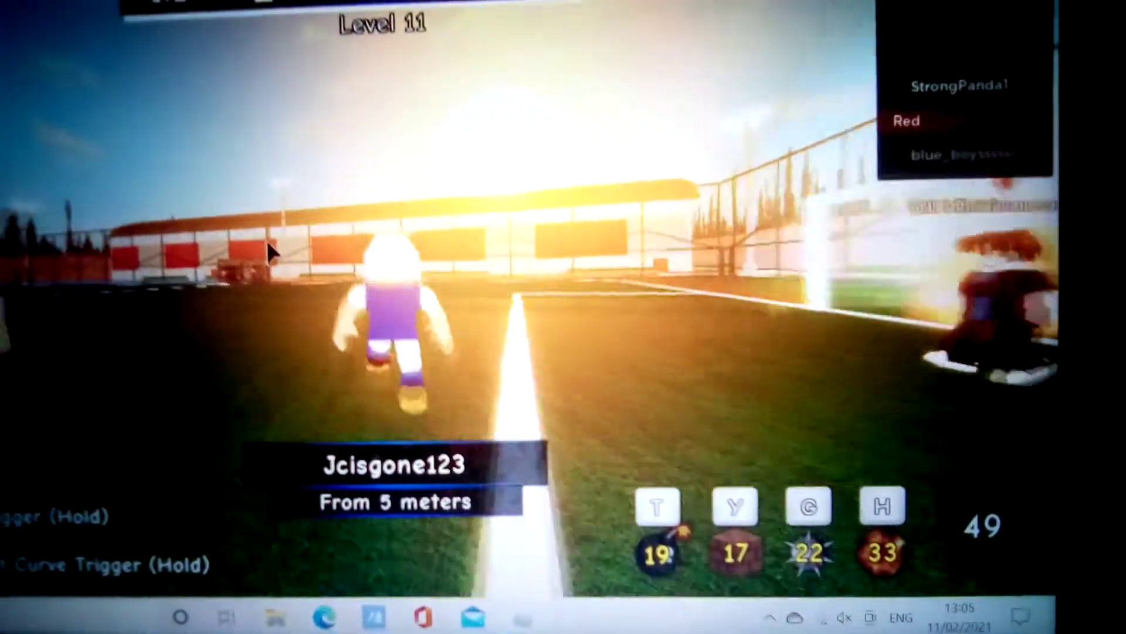
# Run the character across the field toward the goal, closing the Celebration packs panel when it appears.
pyautogui.press('c')
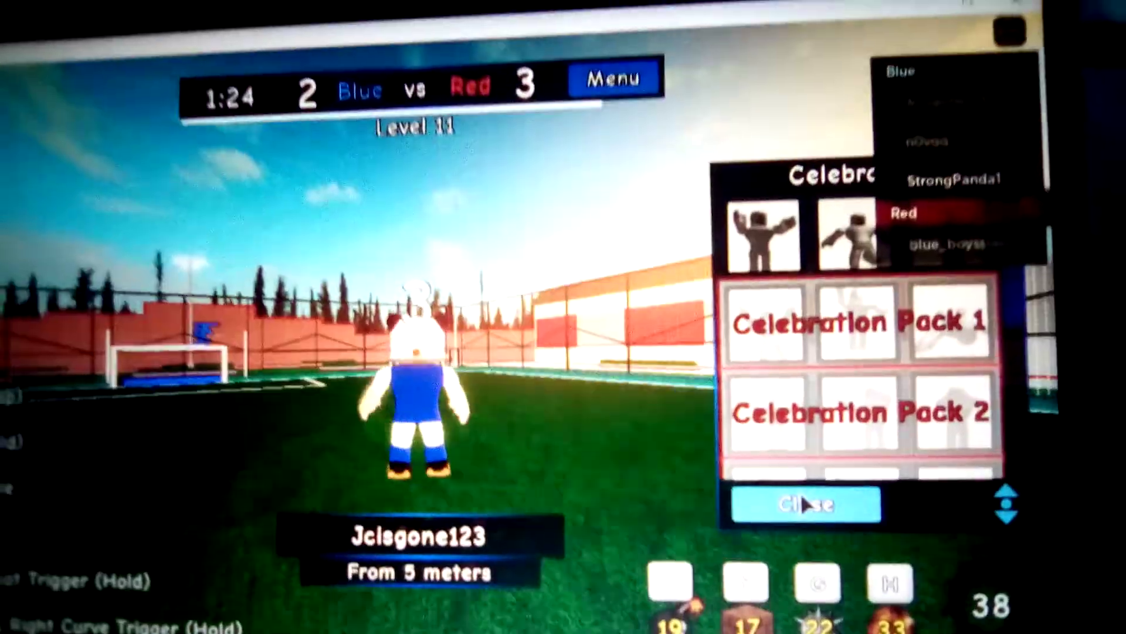
pyautogui.click(796, 466)
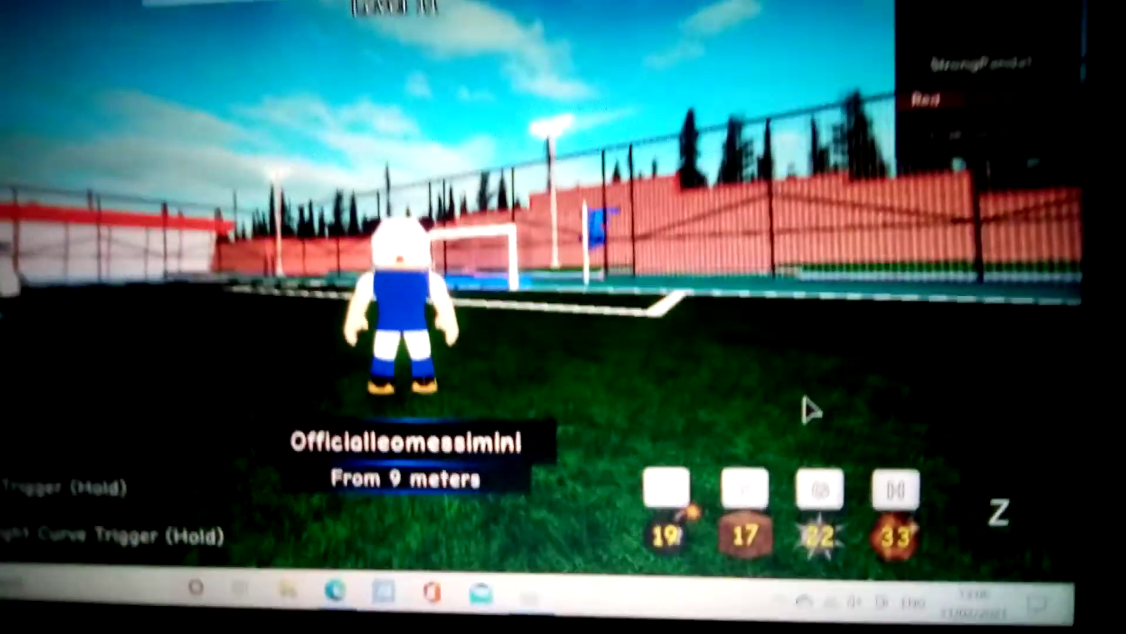
pyautogui.press('w')
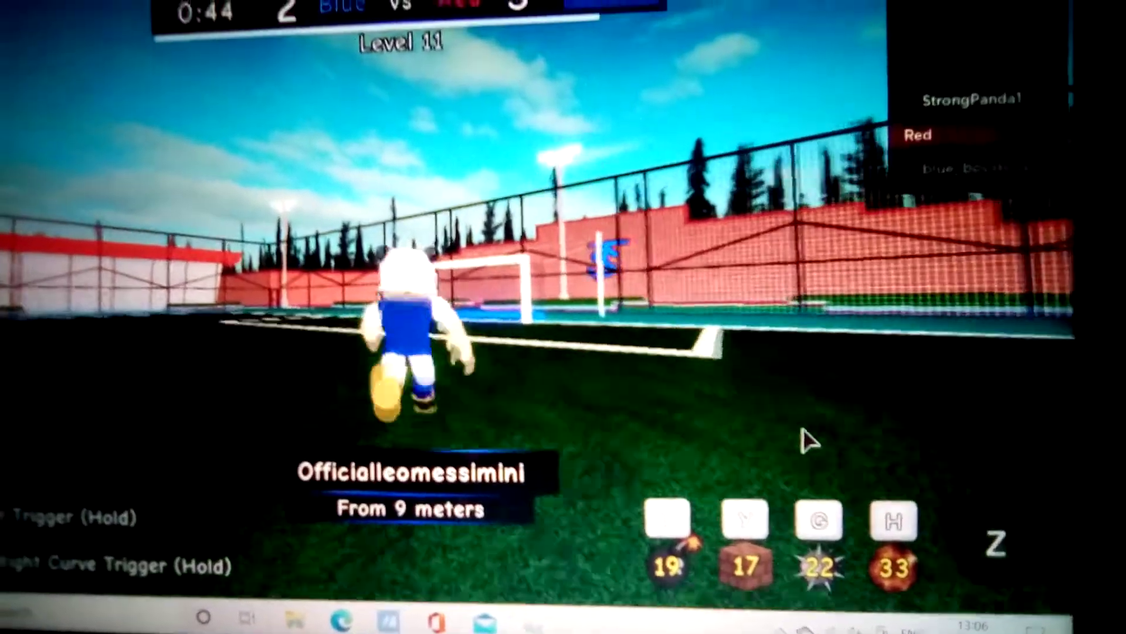
pyautogui.press('w')
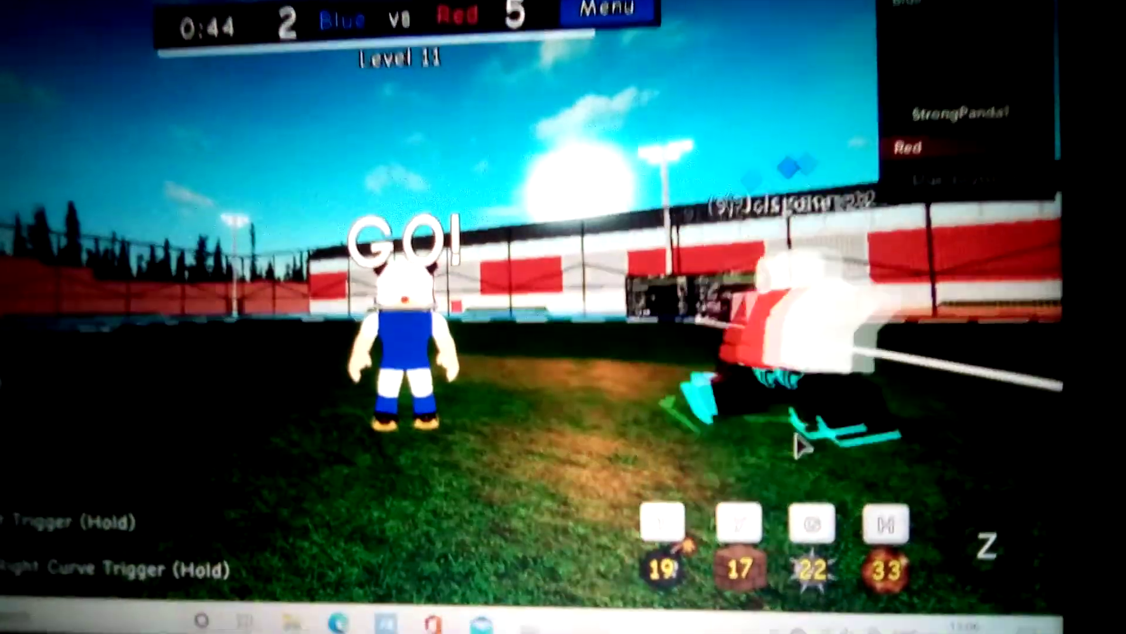
pyautogui.press('w')
pyautogui.press('w')
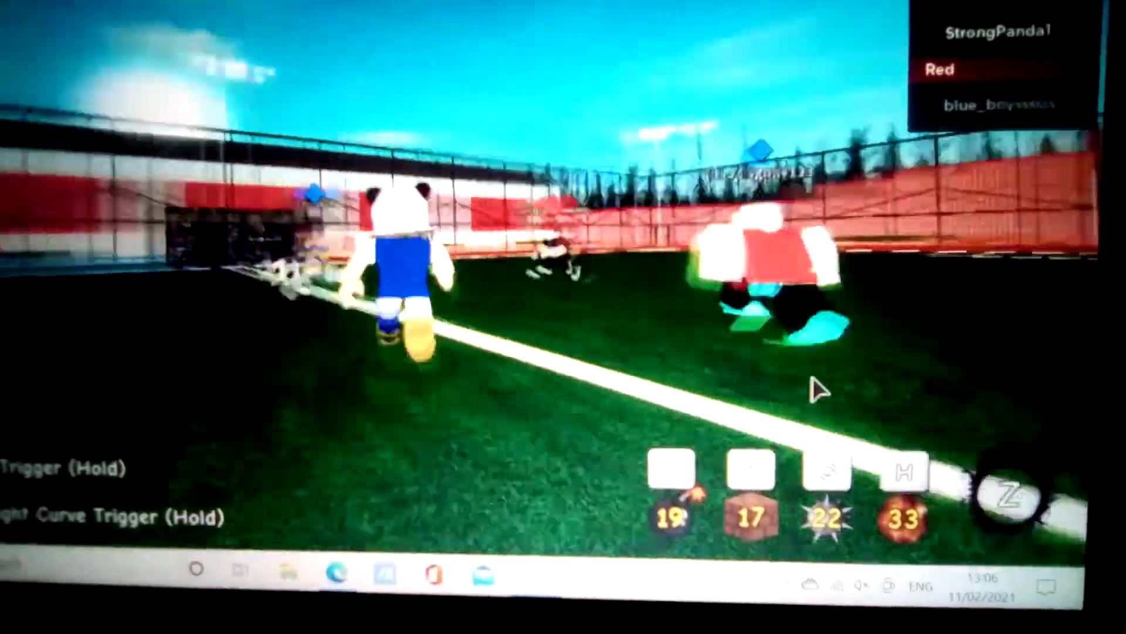
pyautogui.press('w')
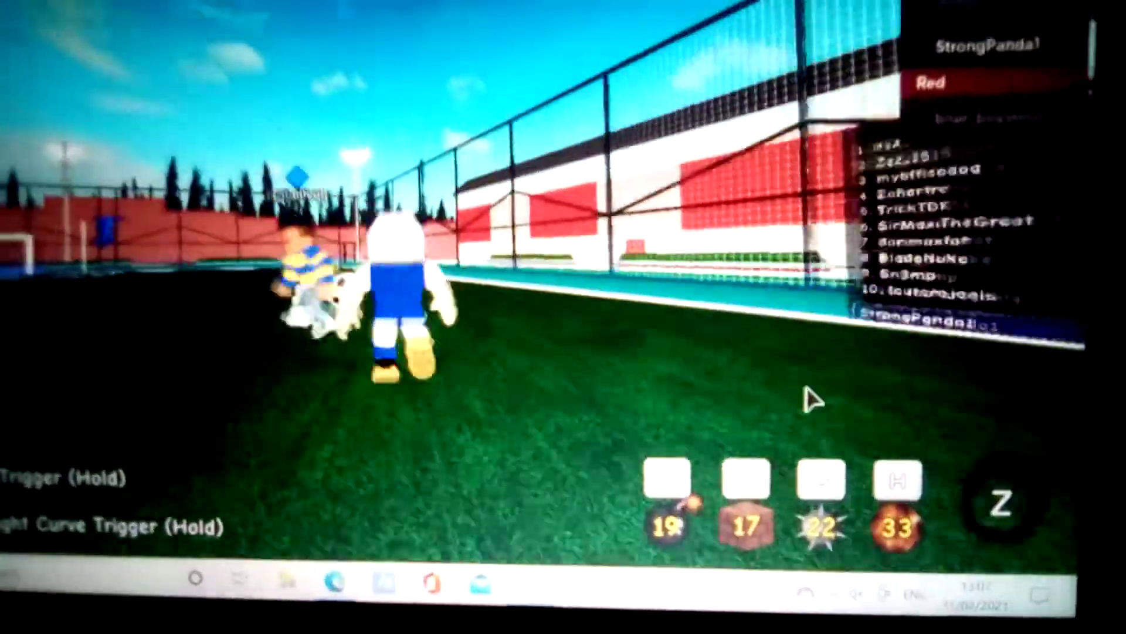
pyautogui.press('w')
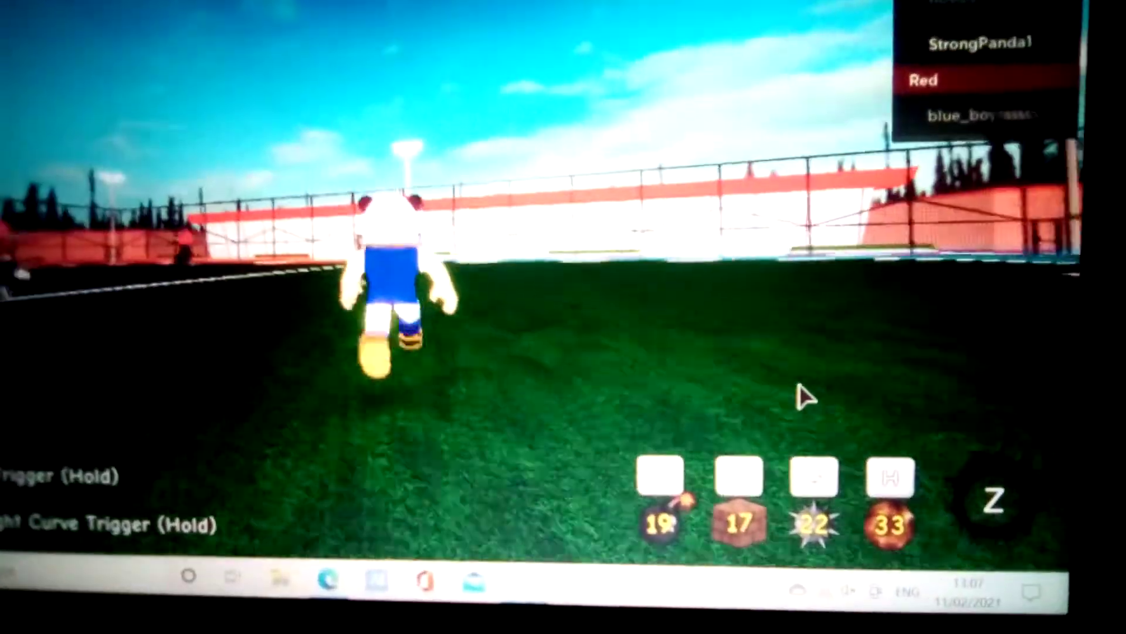
pyautogui.press('w')
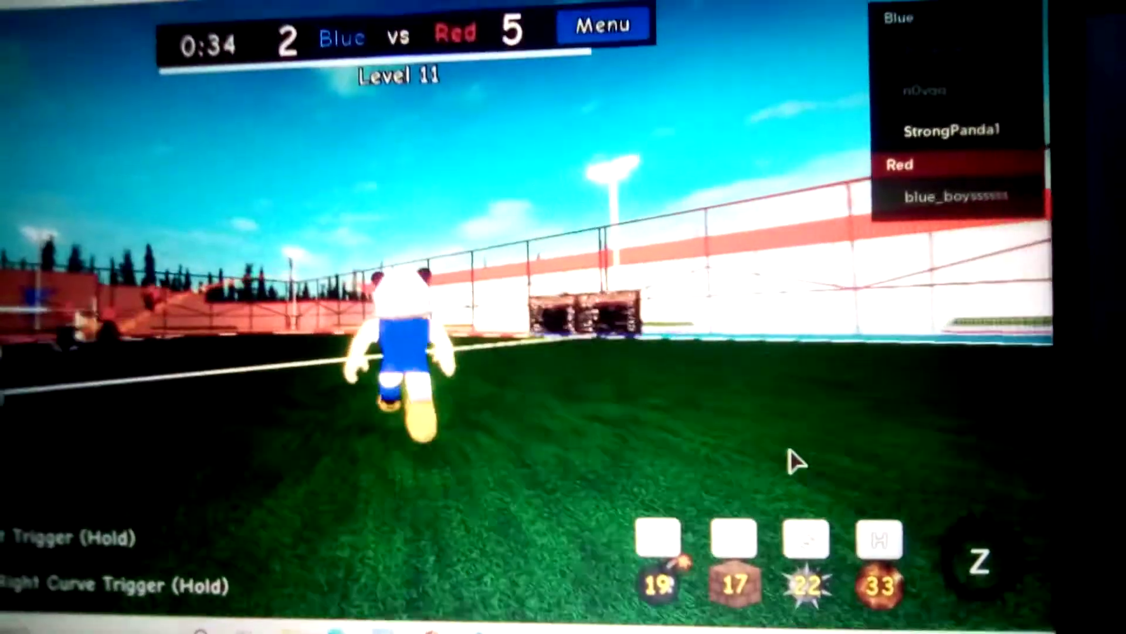
pyautogui.press('c')
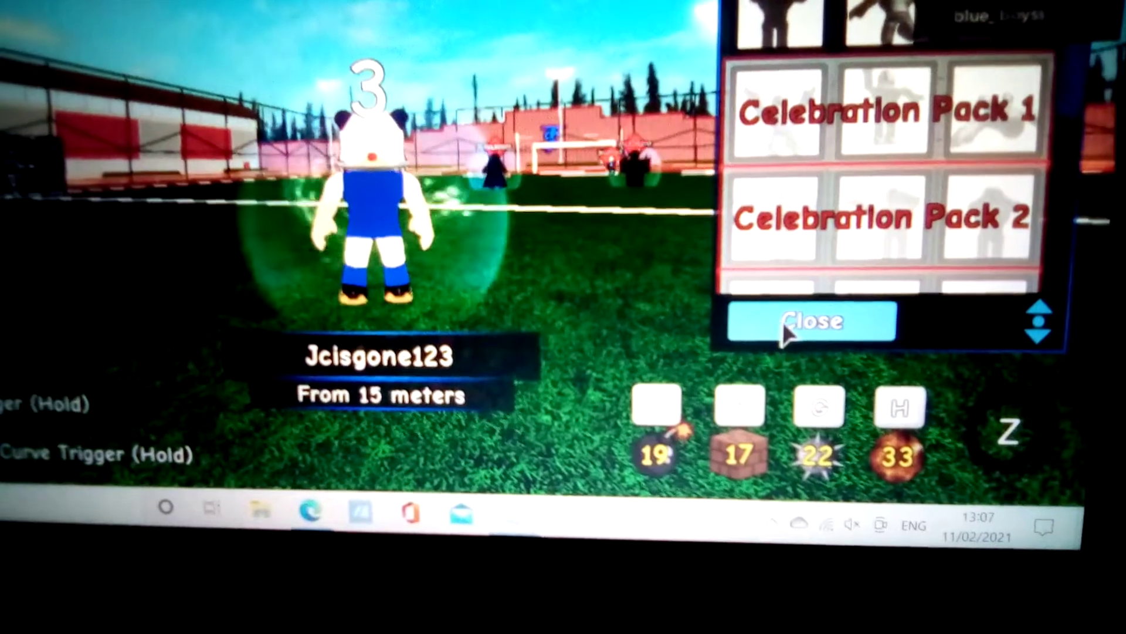
pyautogui.click(797, 364)
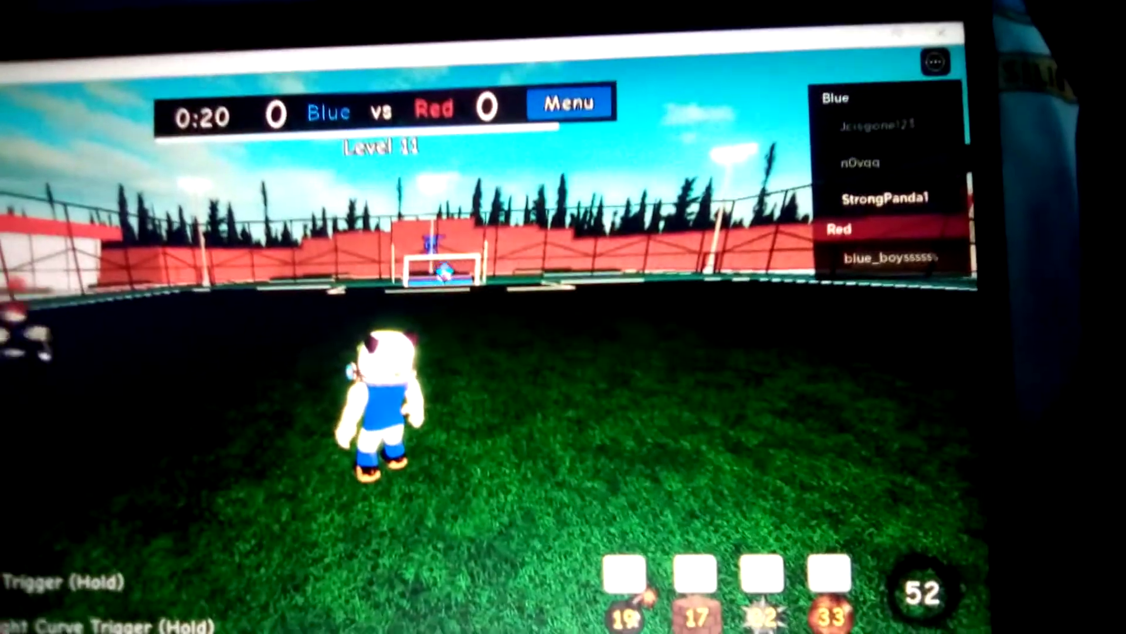
# Leave the match via the in-game menu and rerun the 'football games' search on the website.
pyautogui.press('Escape')
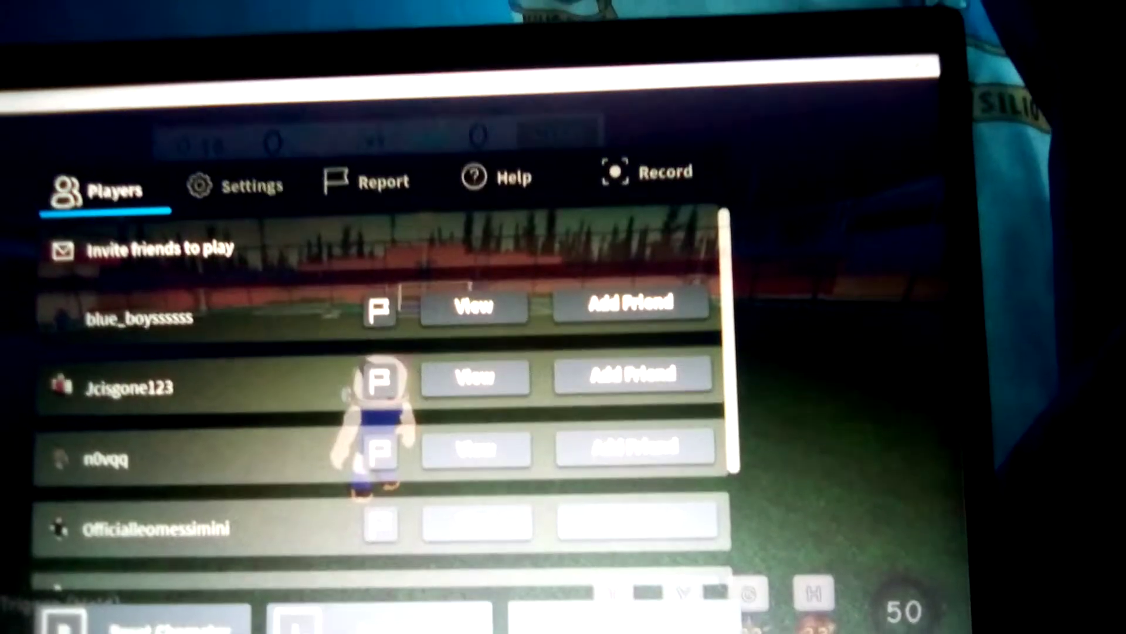
pyautogui.press('l')
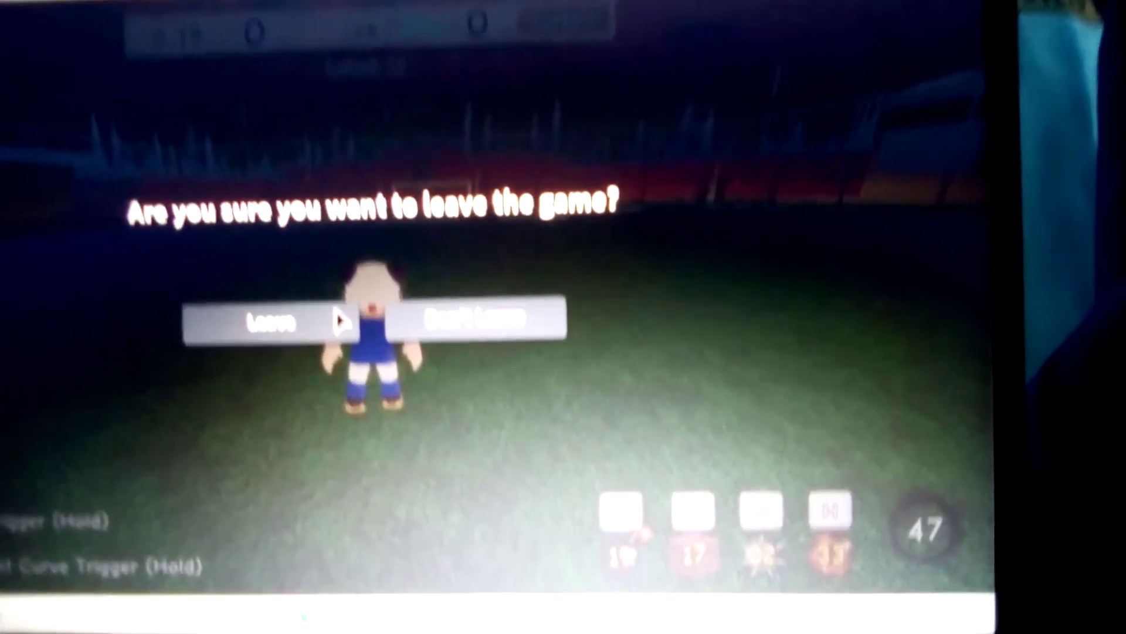
pyautogui.click(282, 365)
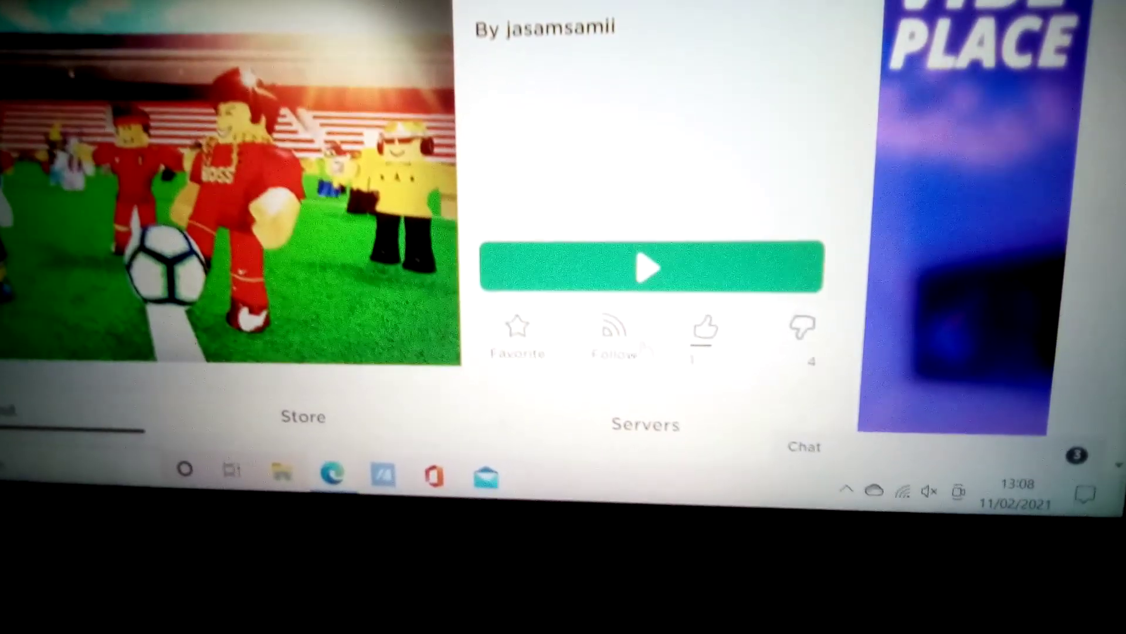
pyautogui.moveTo(269, 612)
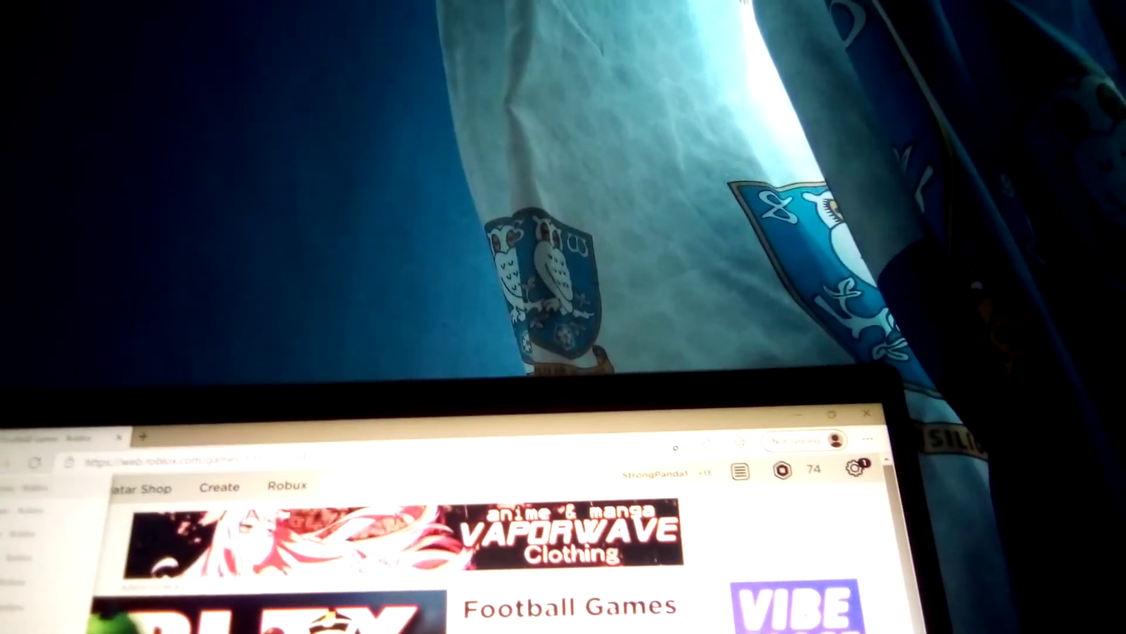
pyautogui.press('Return')
pyautogui.write('football games')
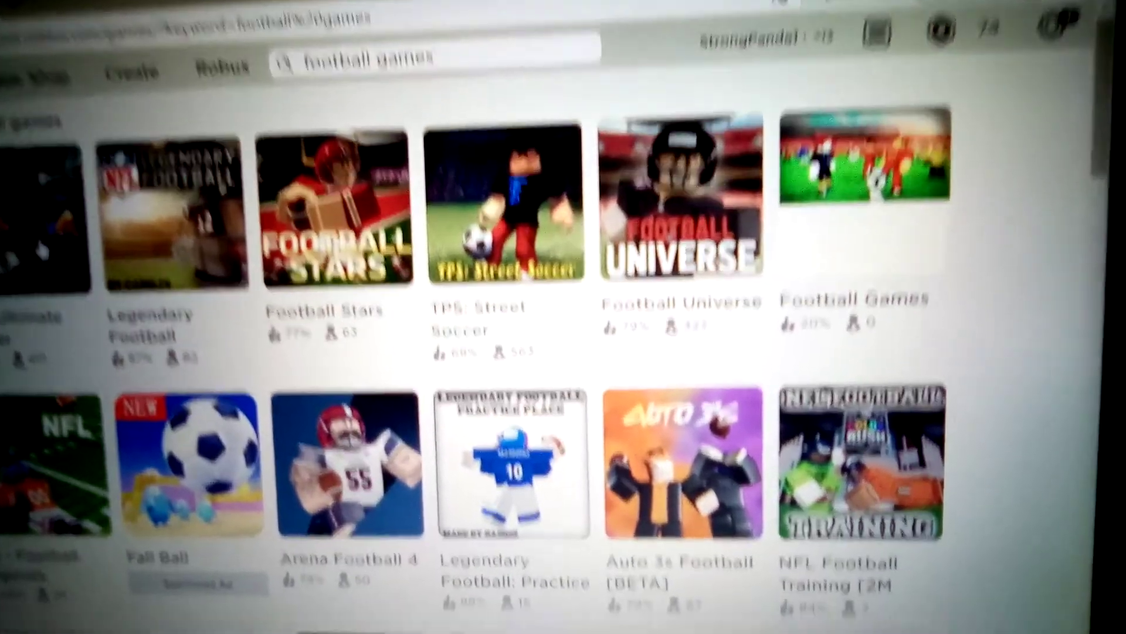
# Go to the TPS: Ultimate Soccer game page and dismiss the install prompt.
pyautogui.click(38, 236)
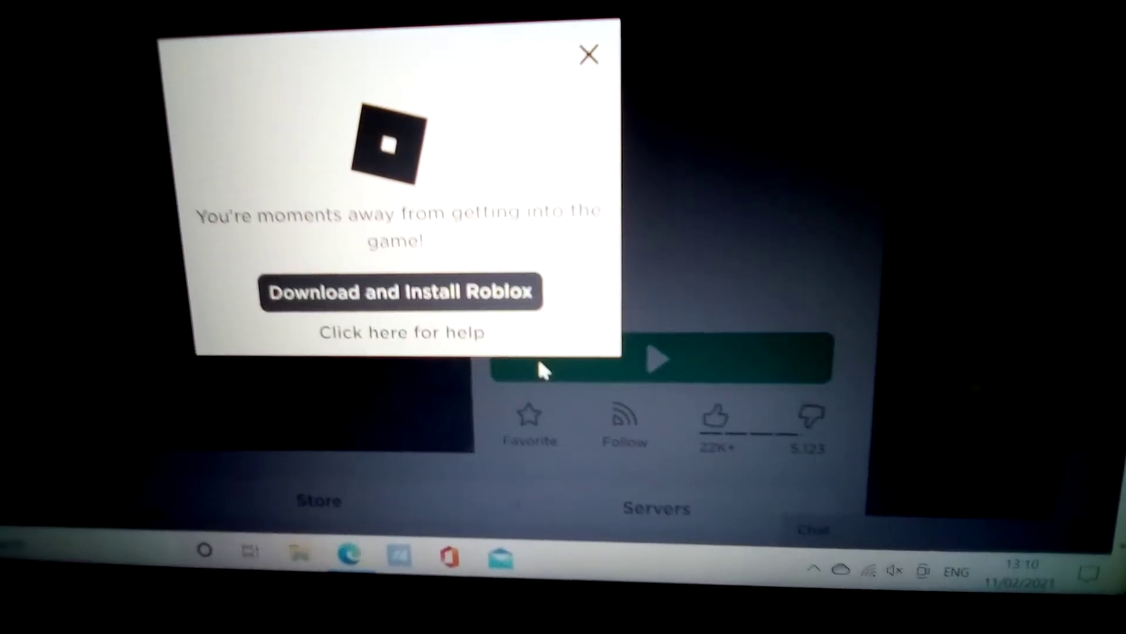
pyautogui.click(541, 374)
pyautogui.scroll(-1, 555, 449)
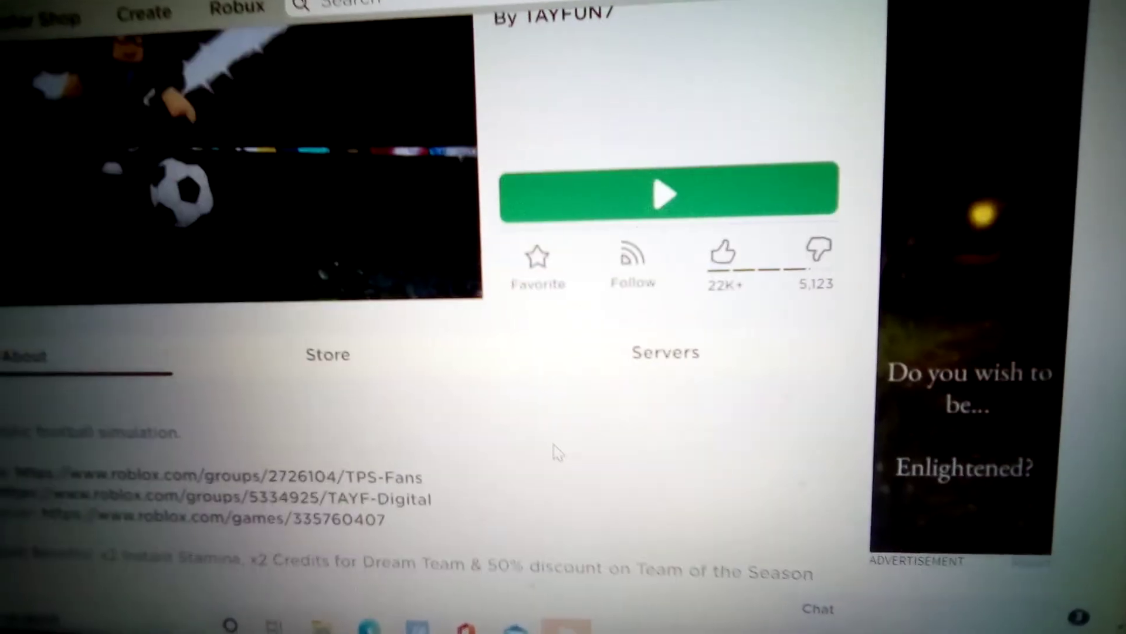
pyautogui.scroll(3, 560, 458)
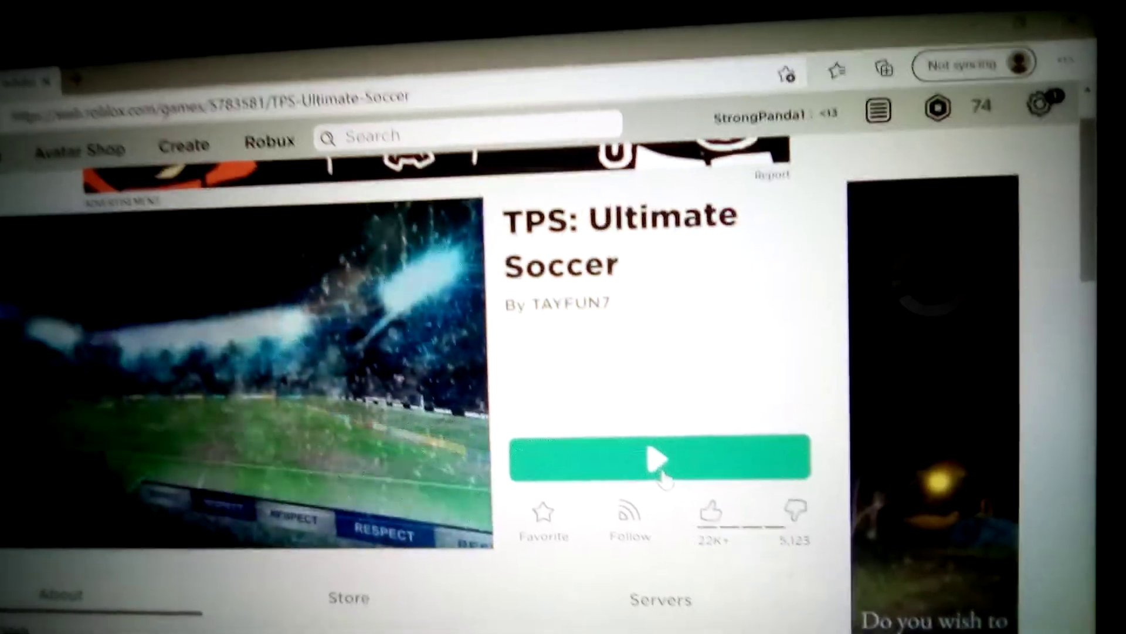
# Launch TPS: Ultimate Soccer, closing the browser page menu and the install prompt.
pyautogui.click(655, 466)
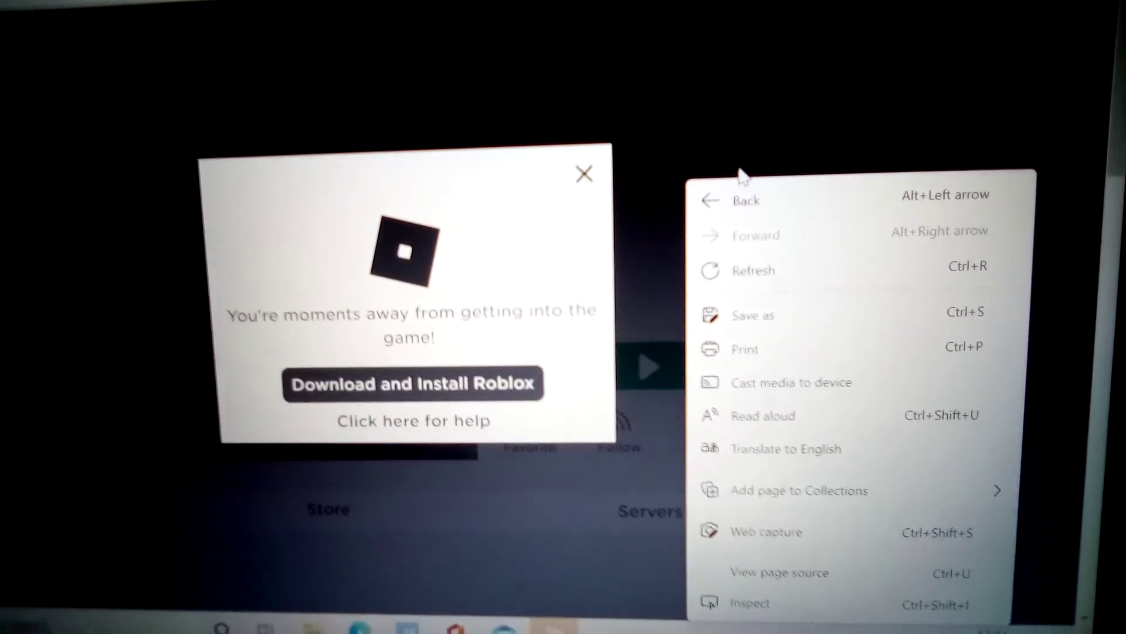
pyautogui.click(742, 172)
pyautogui.click(627, 277)
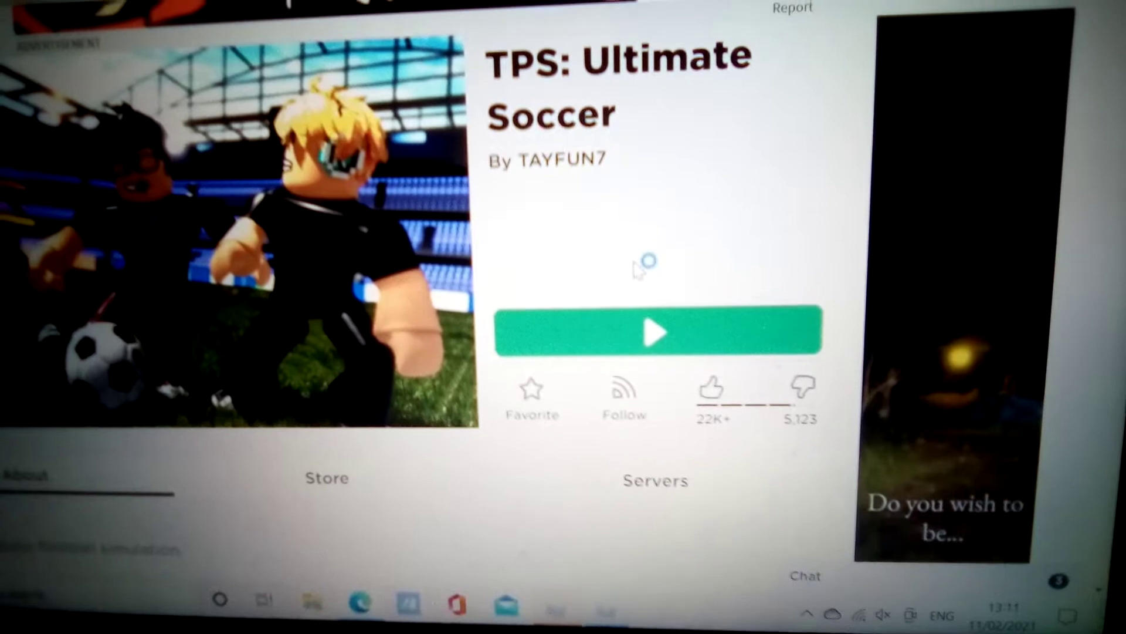
pyautogui.scroll(2, 639, 264)
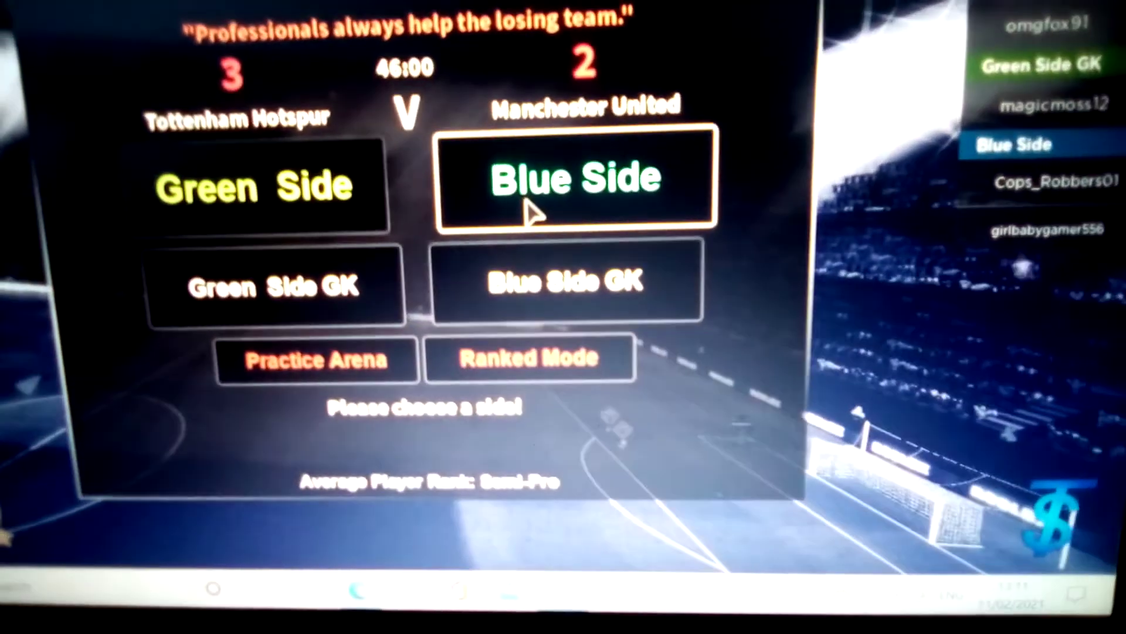
# Join the Blue Side, choose Start Game from KICK-OFF and hit Start! on the stats screen.
pyautogui.click(564, 211)
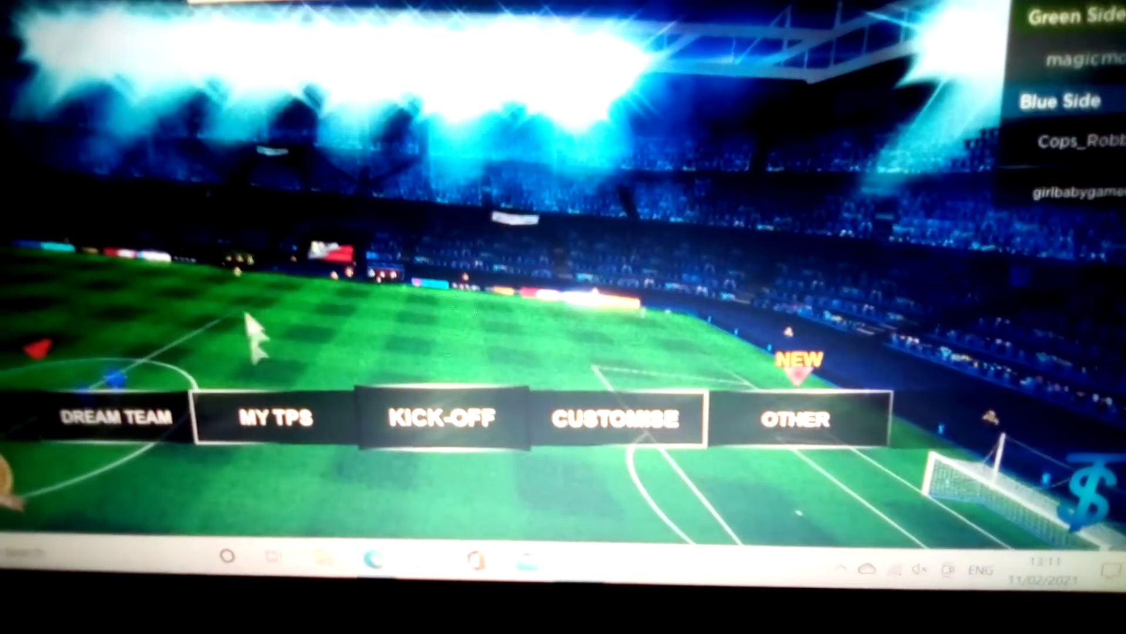
pyautogui.click(413, 401)
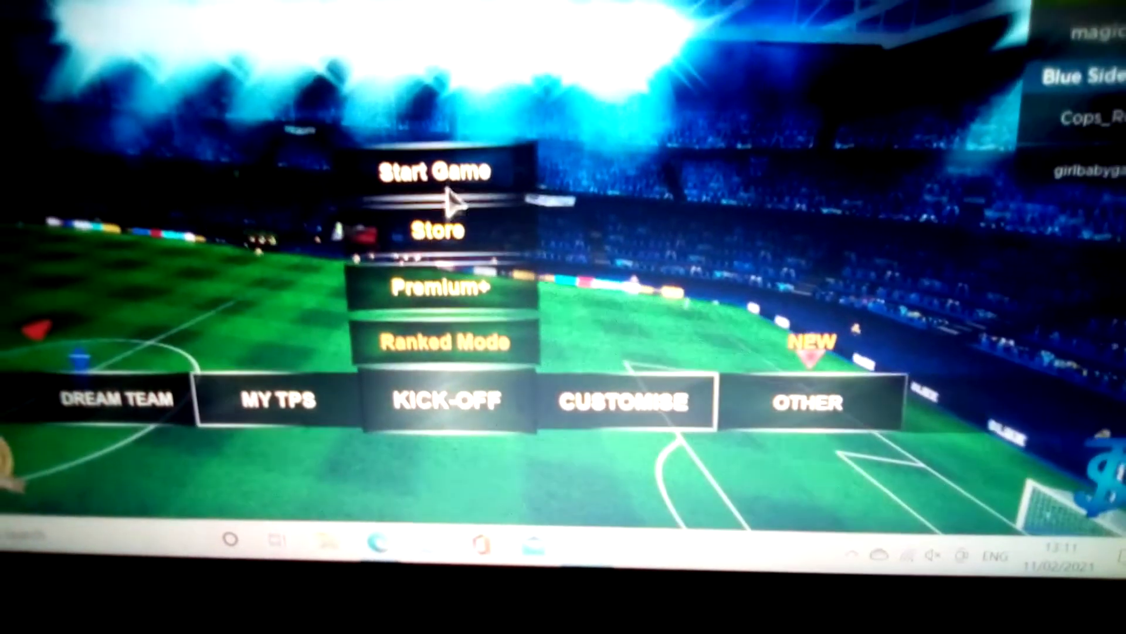
pyautogui.click(449, 180)
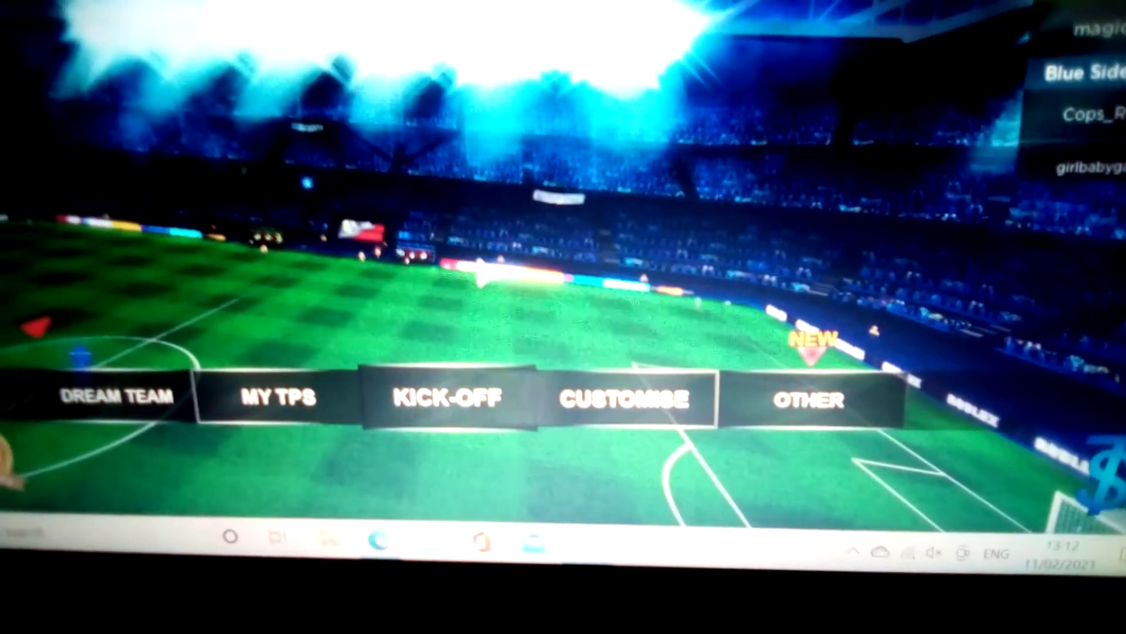
pyautogui.click(444, 399)
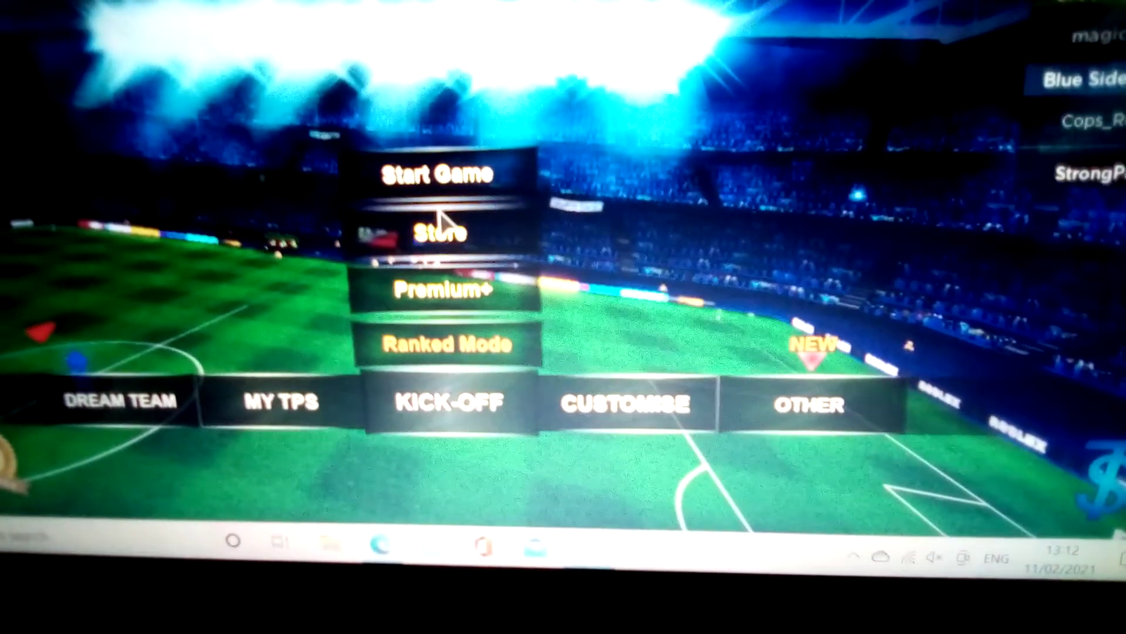
pyautogui.click(437, 172)
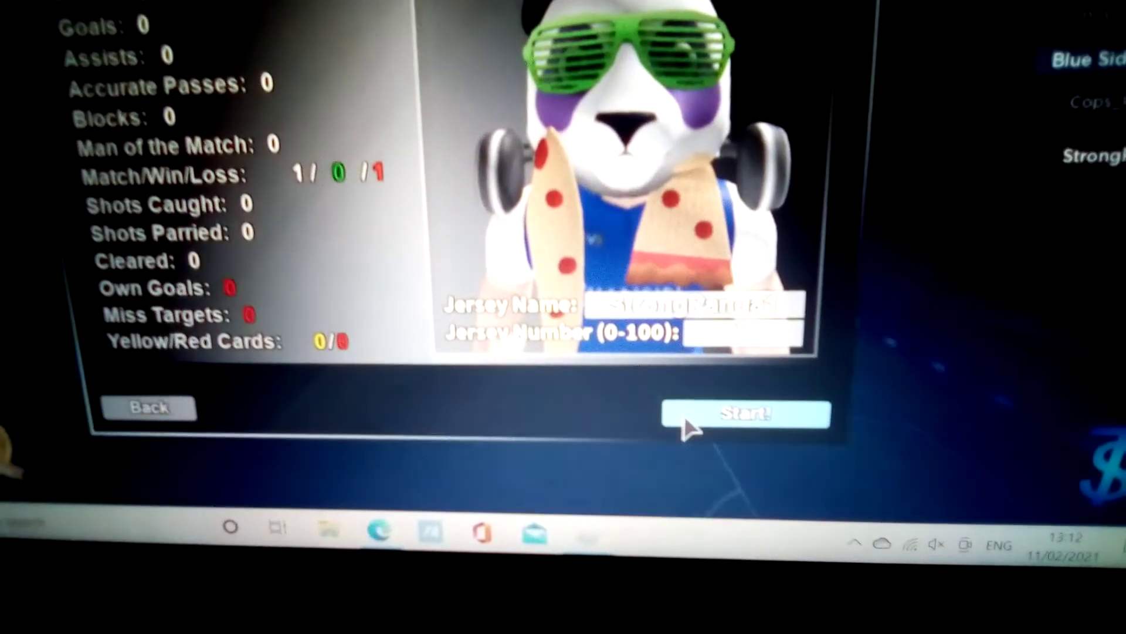
pyautogui.click(689, 428)
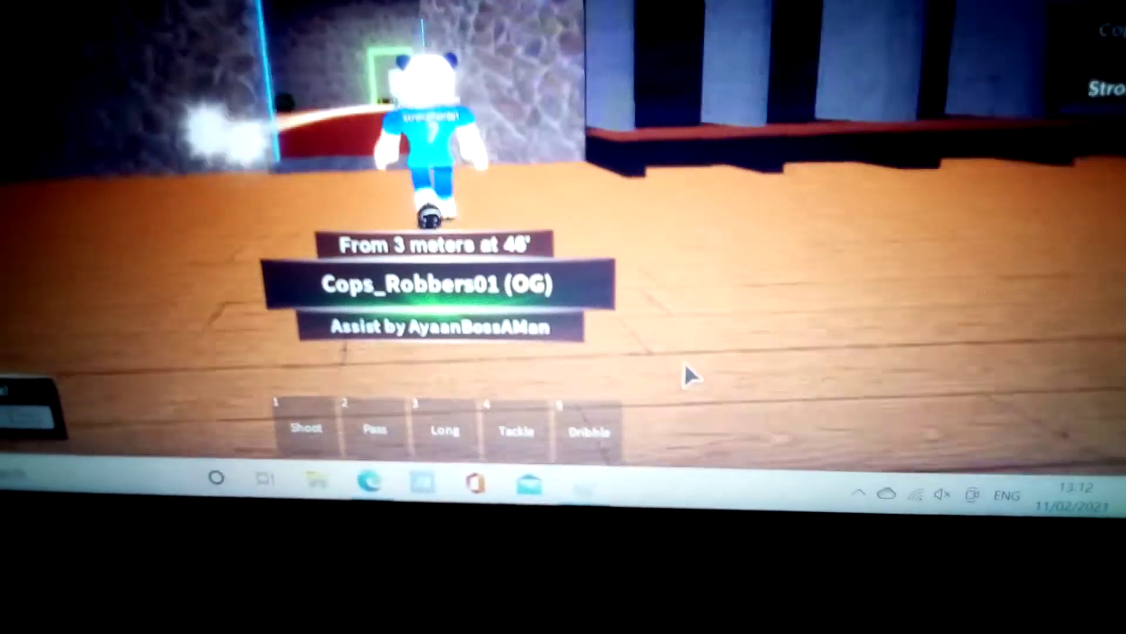
# Walk the character through the portal, down the red-carpet corridor and onto the field.
pyautogui.press('w')
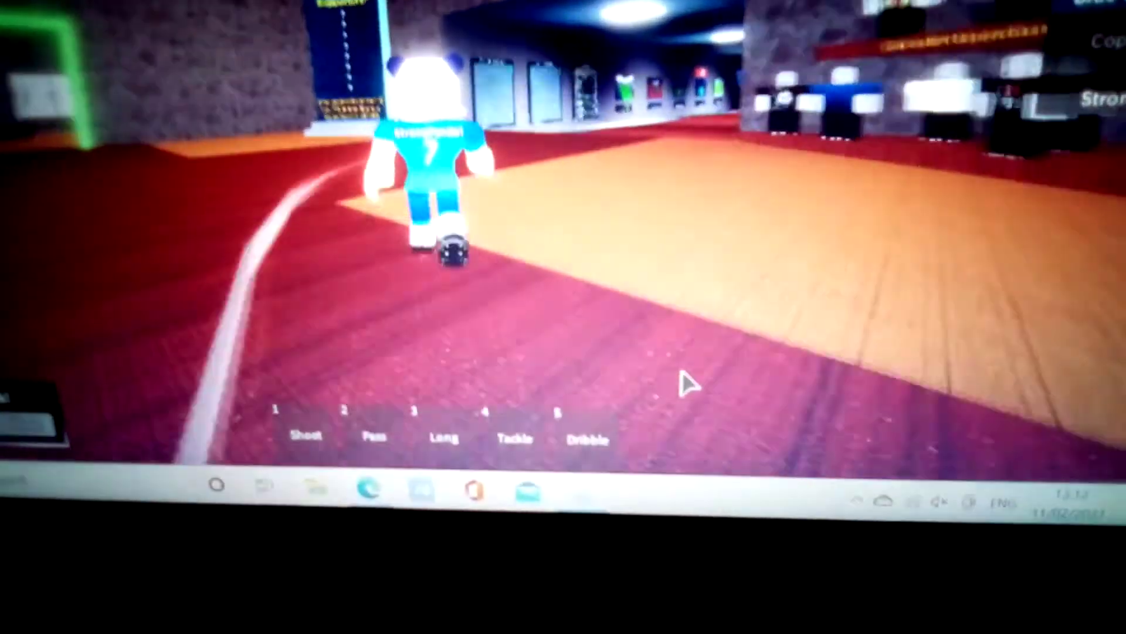
pyautogui.press('w')
pyautogui.press('w')
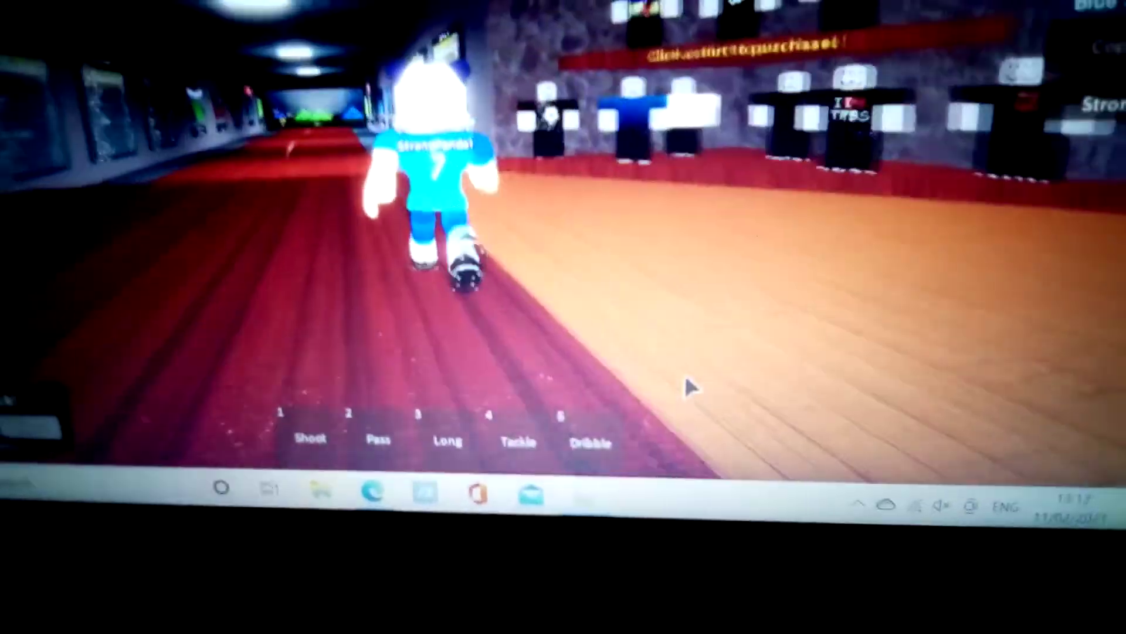
pyautogui.press('w')
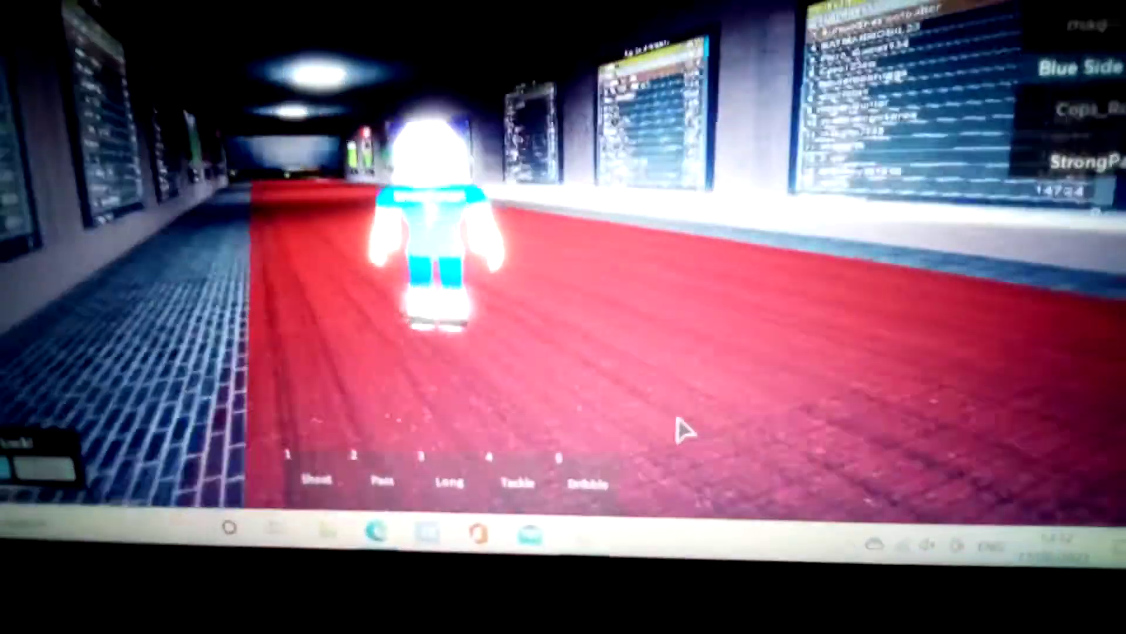
pyautogui.press('w')
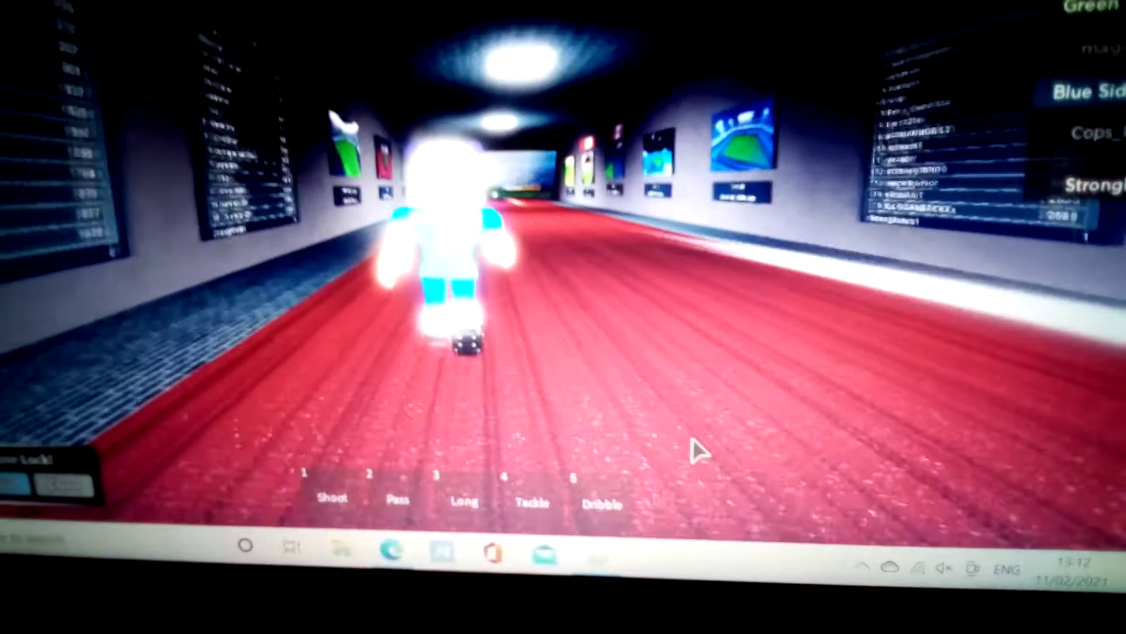
pyautogui.press('w')
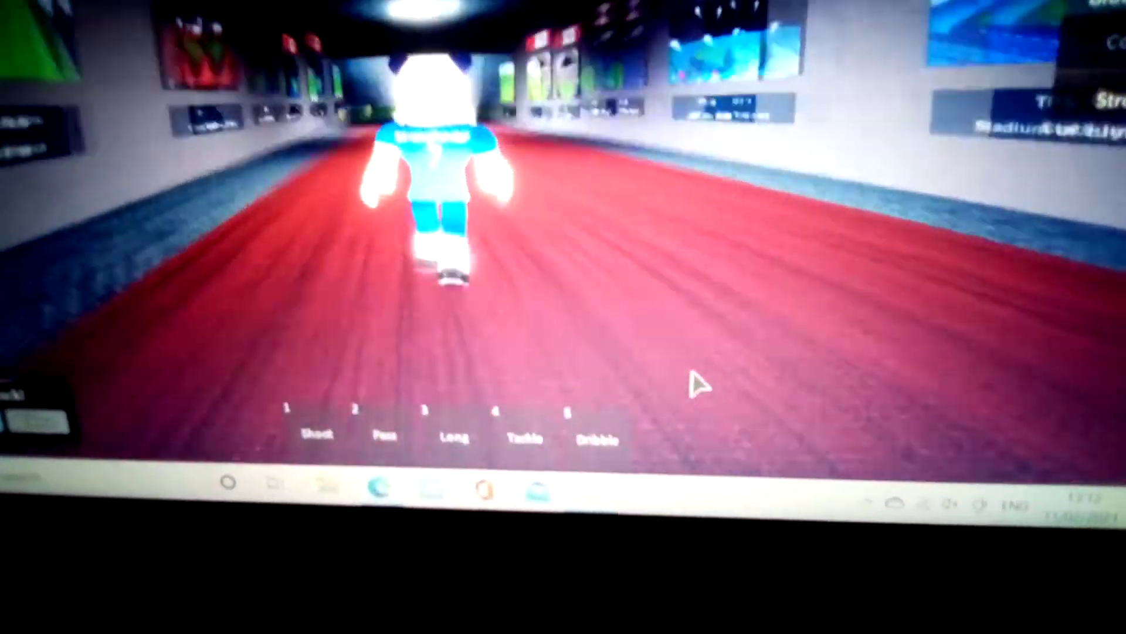
pyautogui.press('w')
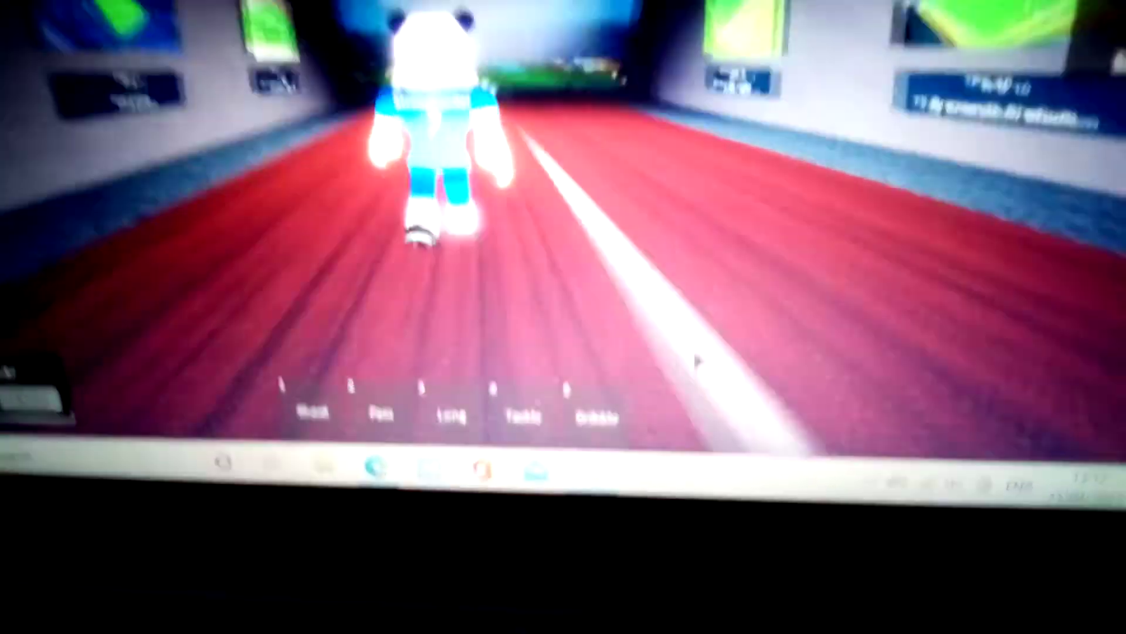
pyautogui.press('w')
pyautogui.press('w')
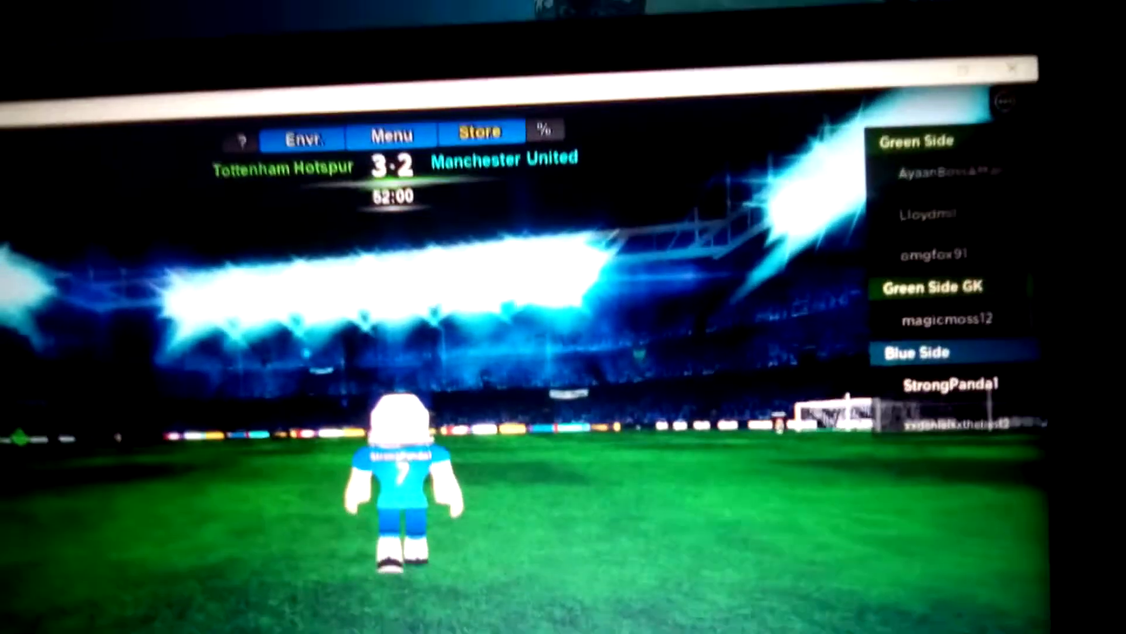
pyautogui.press('w')
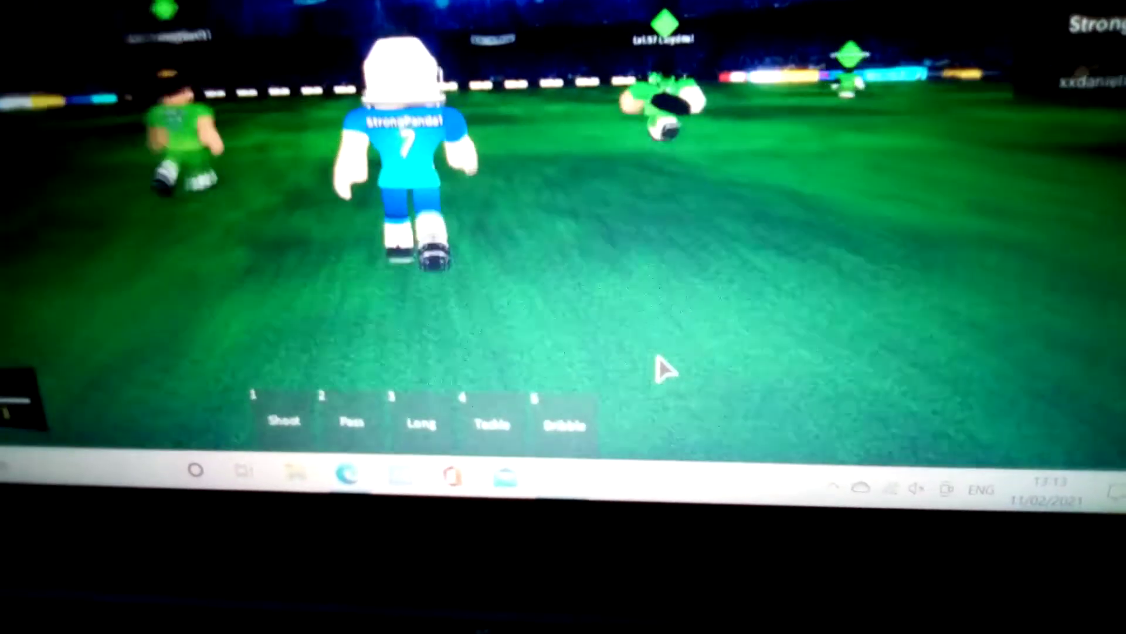
# Run the character forward across the pitch during play.
pyautogui.press('w')
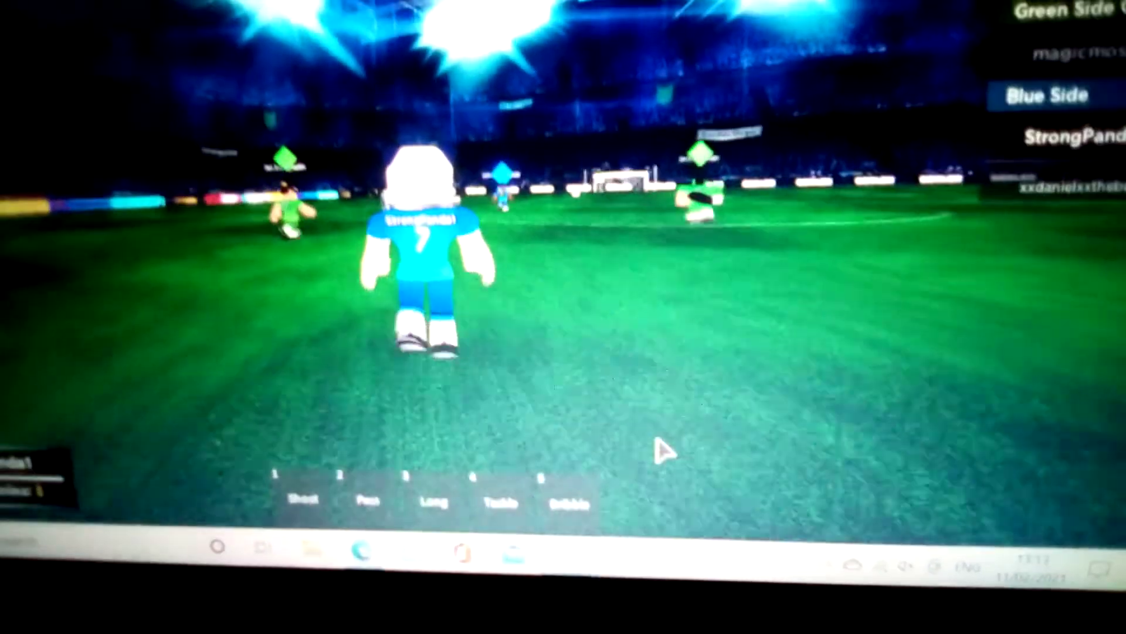
pyautogui.press('w')
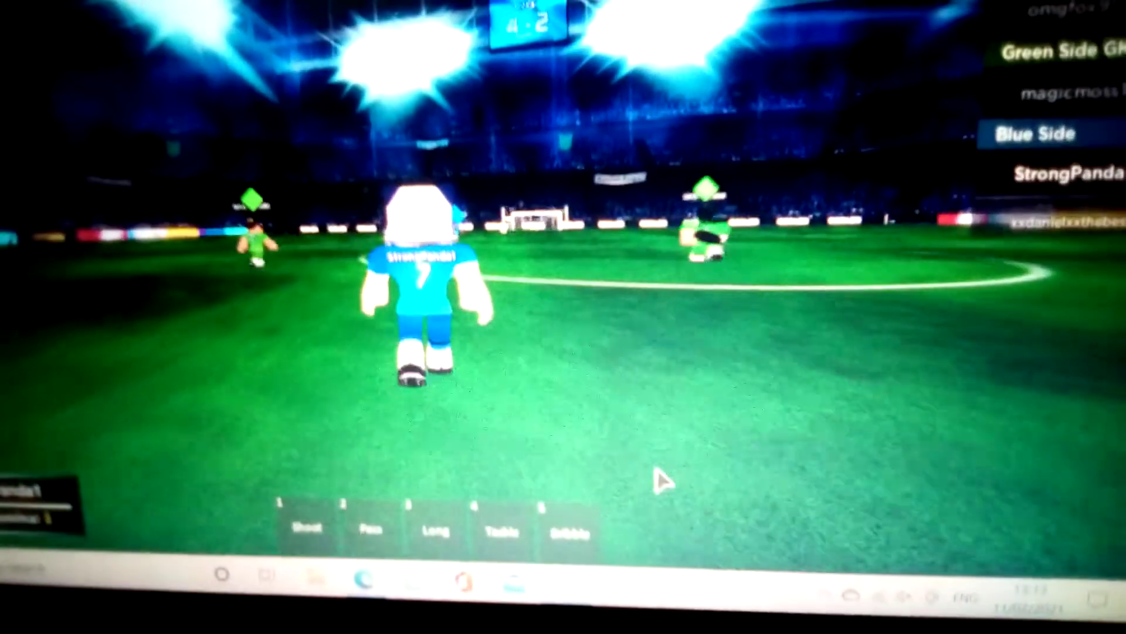